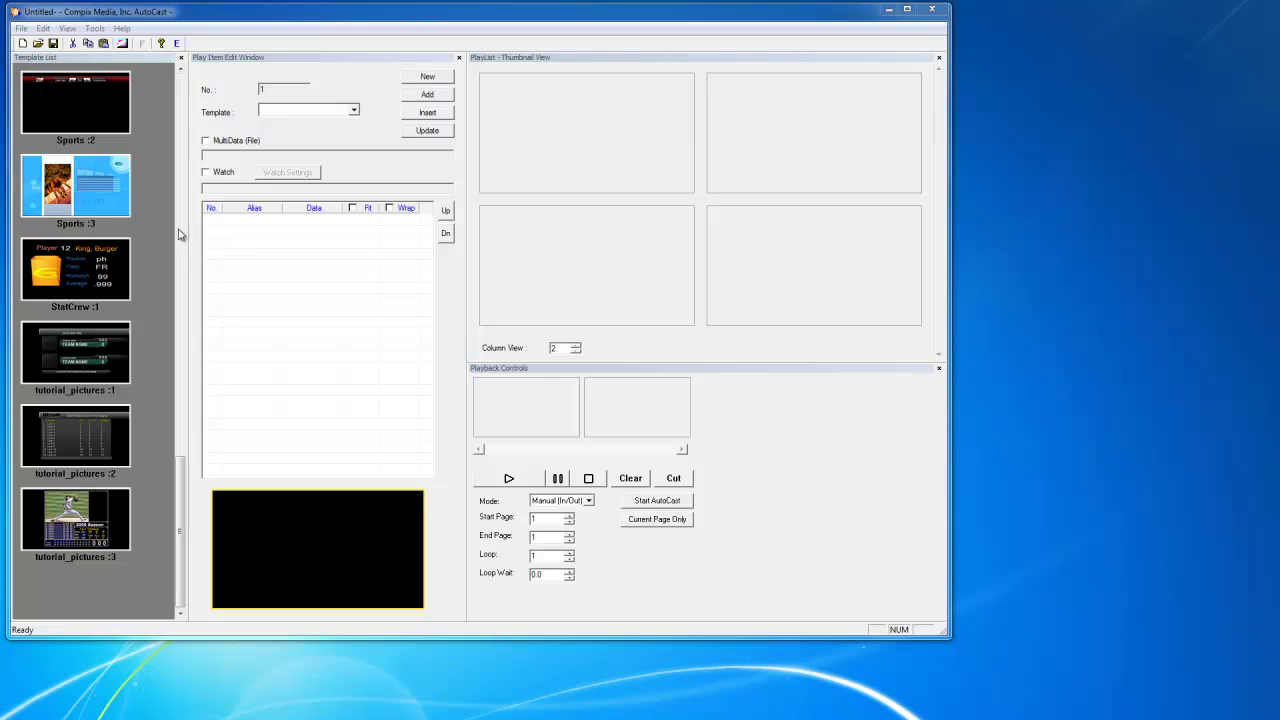
Load the StatCrew :1 template into the play item, showing its seven data aliases
{"action": "left_click", "coordinate": [82, 279]}
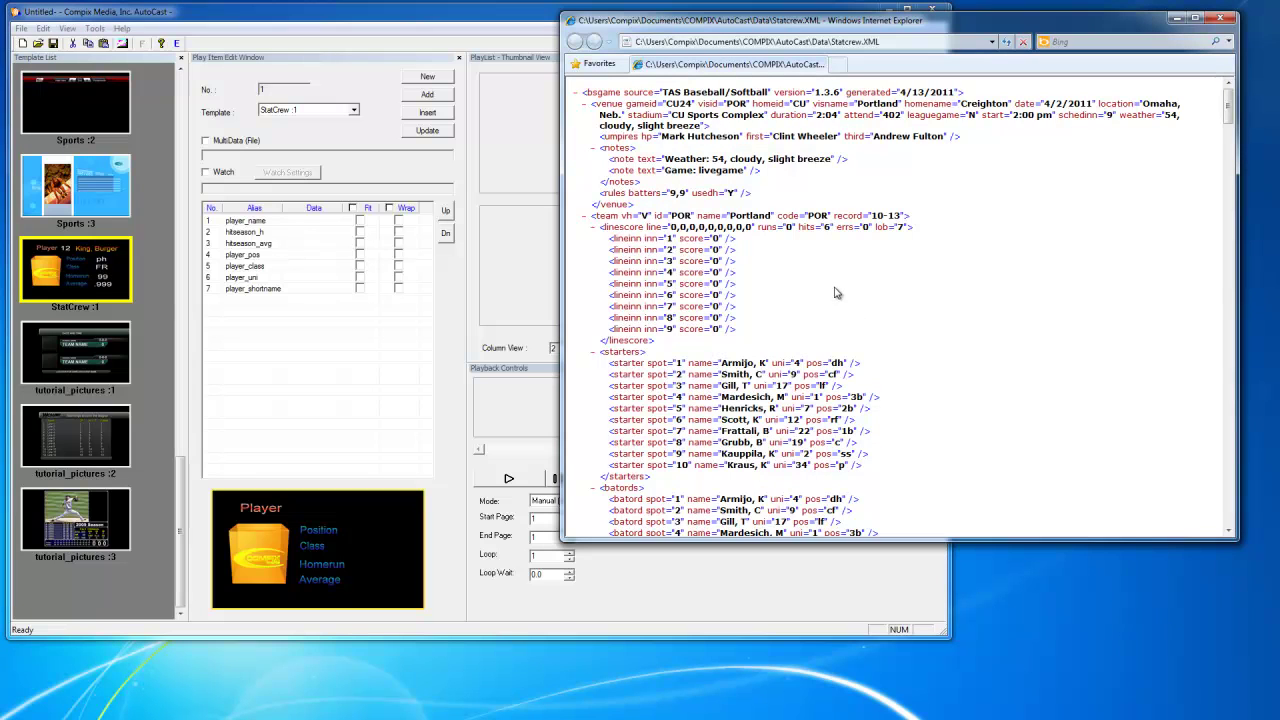
{"action": "scroll", "coordinate": [837, 293], "scroll_direction": "down", "scroll_amount": 5}
{"action": "scroll", "coordinate": [835, 285], "scroll_direction": "down", "scroll_amount": 1}
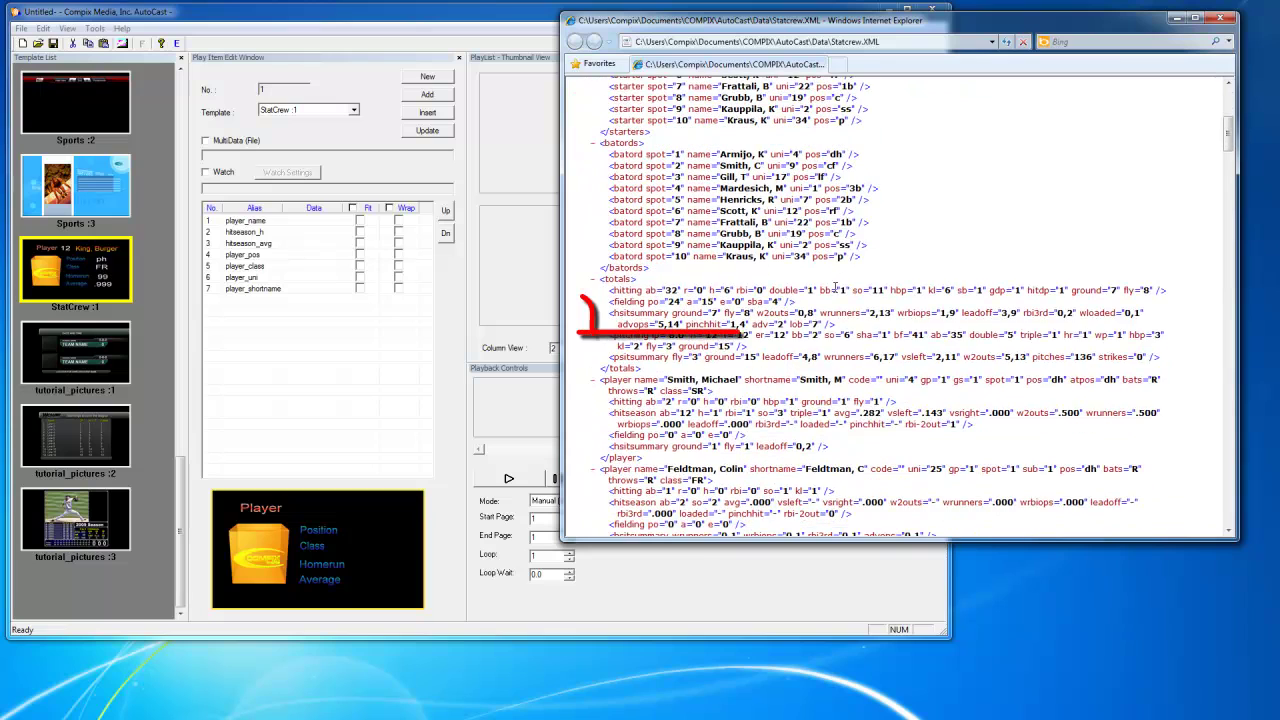
{"action": "scroll", "coordinate": [835, 287], "scroll_direction": "down", "scroll_amount": 1}
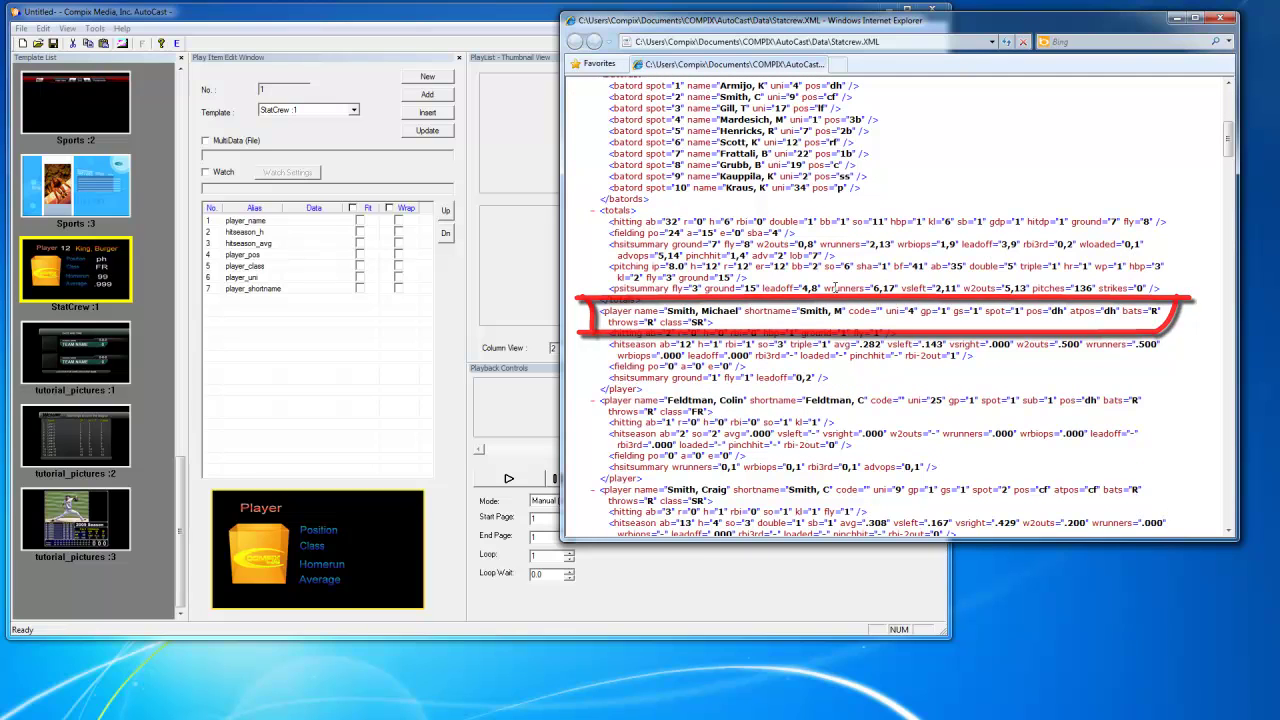
{"action": "scroll", "coordinate": [836, 287], "scroll_direction": "down", "scroll_amount": 1}
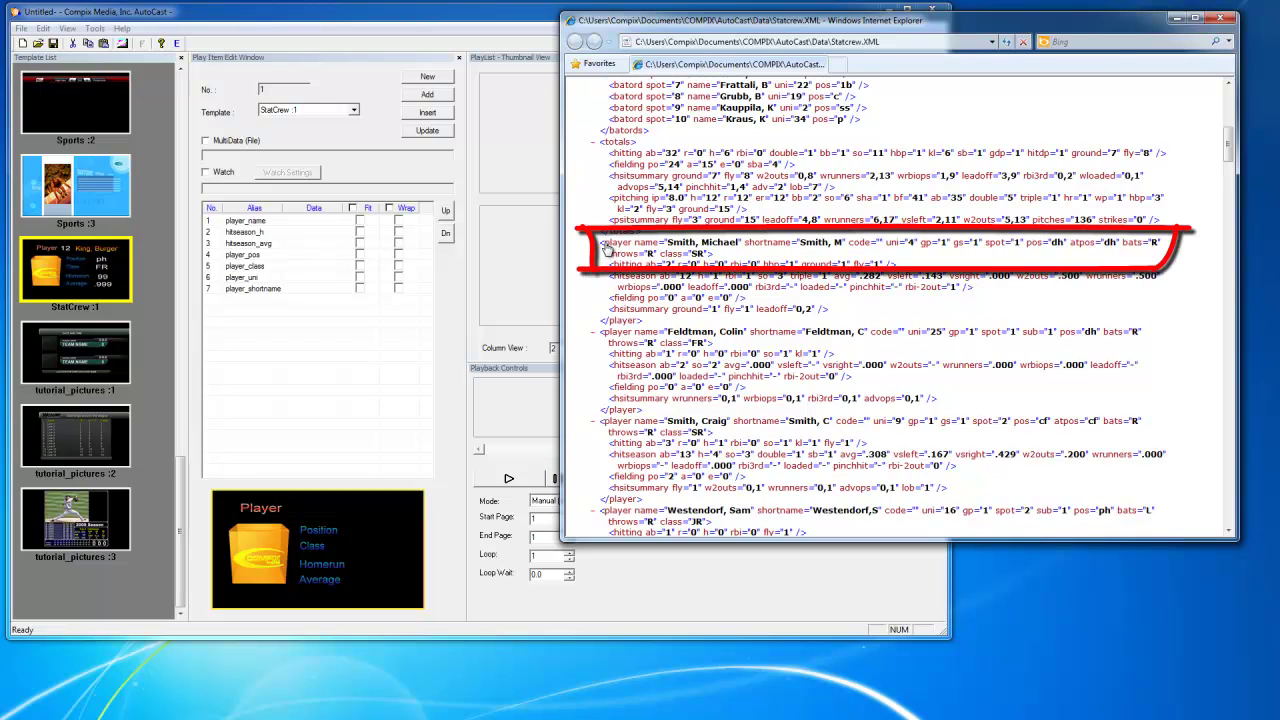
{"action": "double_click", "coordinate": [620, 244]}
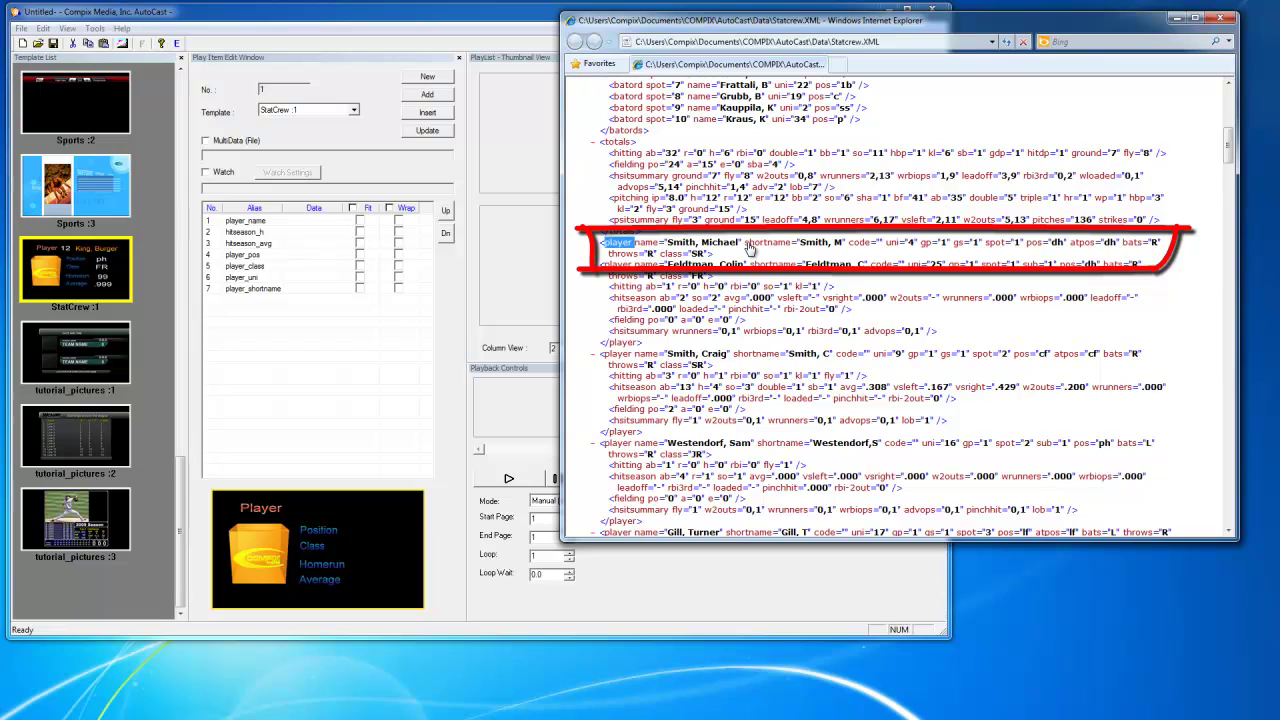
{"action": "left_click", "coordinate": [902, 248]}
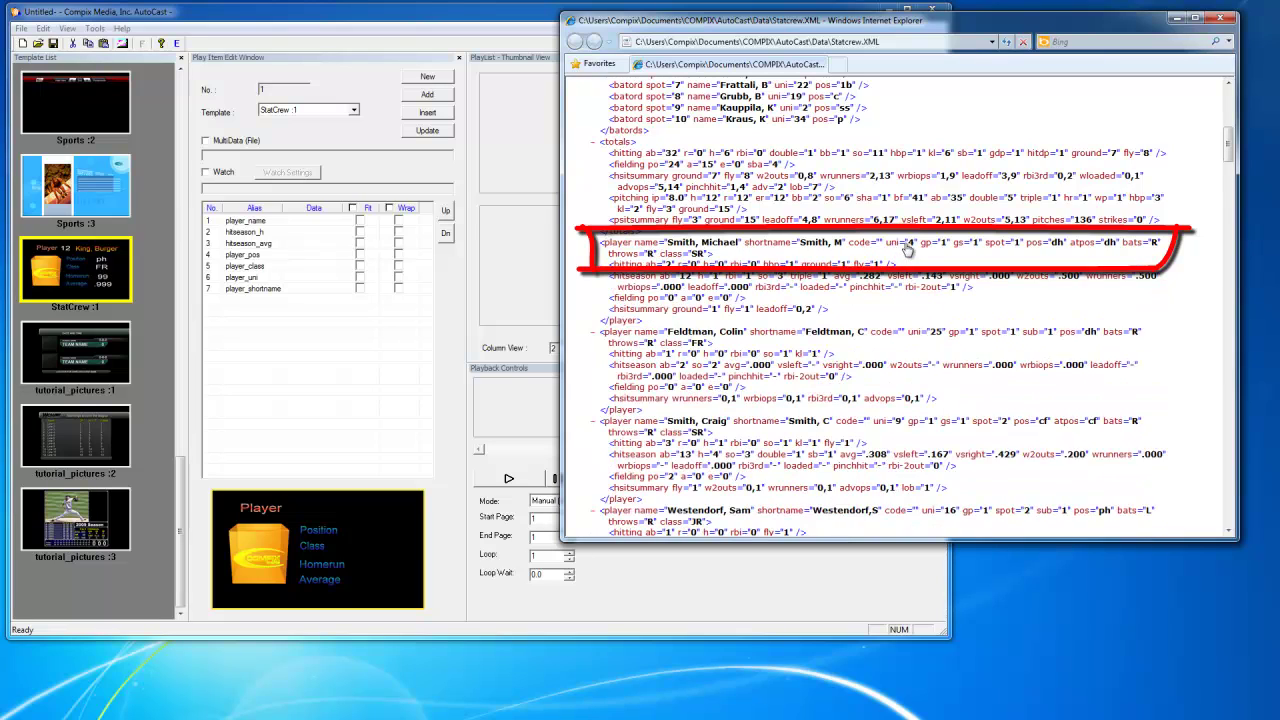
Highlight Smith's pos and class attributes, season home runs, .282 average and hitseason element
{"action": "double_click", "coordinate": [1032, 243]}
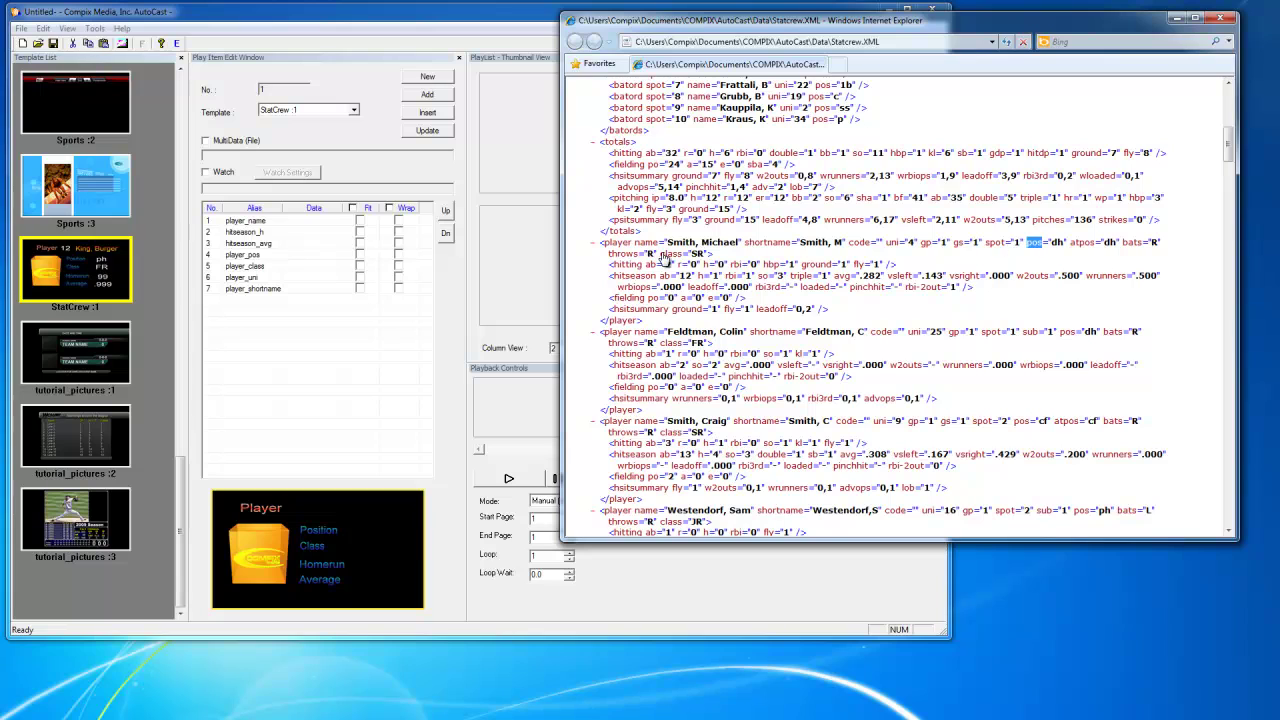
{"action": "double_click", "coordinate": [670, 254]}
{"action": "left_click_drag", "start_coordinate": [697, 275], "coordinate": [722, 275]}
{"action": "left_click_drag", "start_coordinate": [835, 276], "coordinate": [880, 276]}
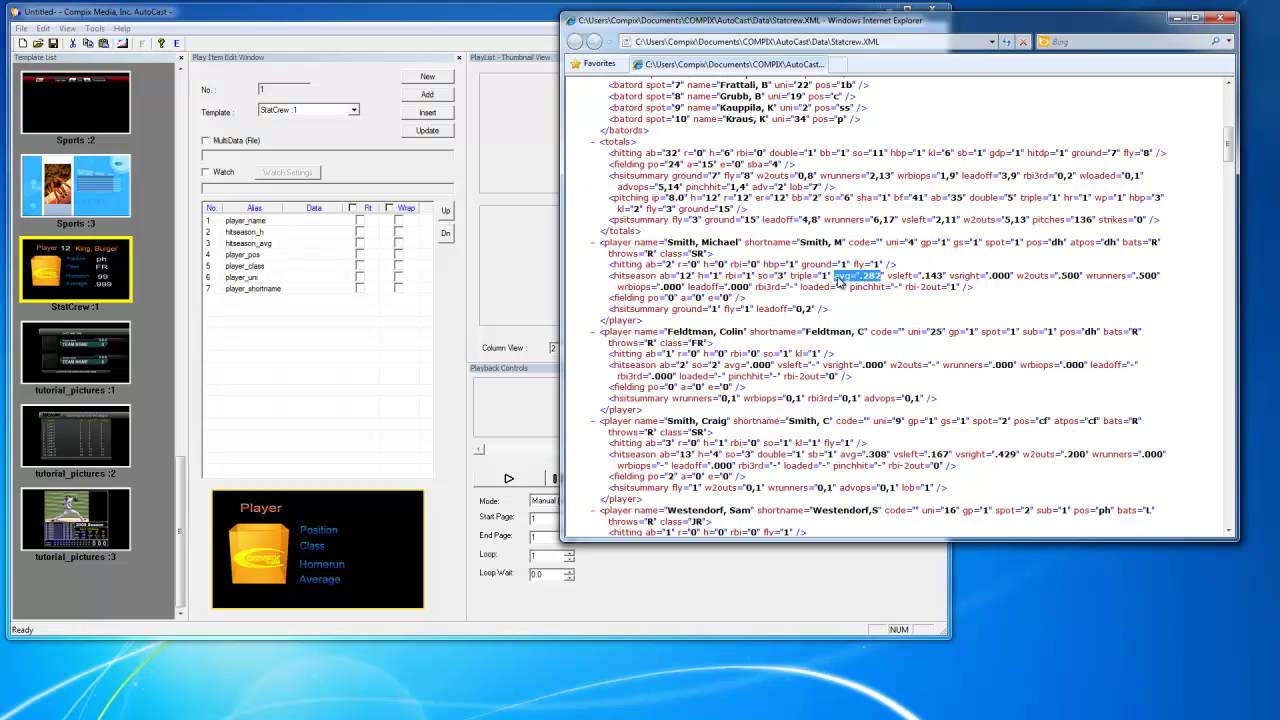
{"action": "left_click_drag", "start_coordinate": [658, 276], "coordinate": [612, 276]}
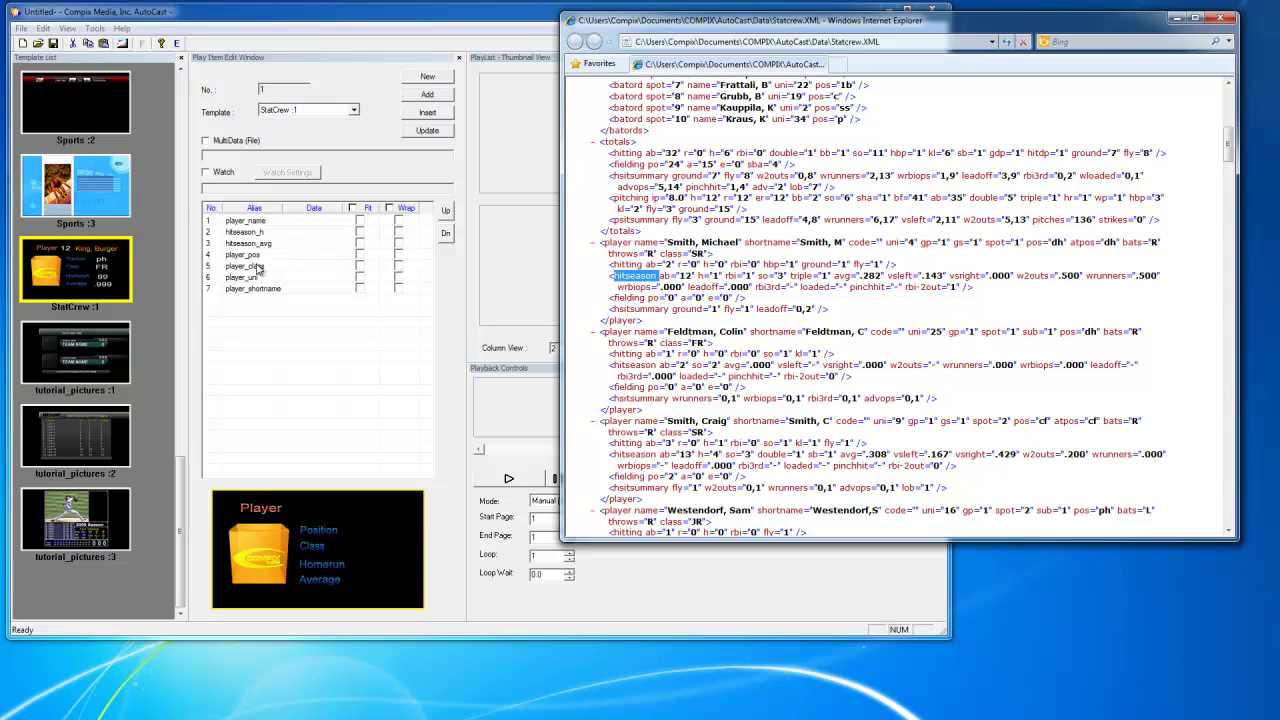
Review the player_uni, player_shortname and hitseason_avg alias rows, then edit the StatCrew template
{"action": "left_click", "coordinate": [258, 268]}
{"action": "left_click", "coordinate": [262, 266]}
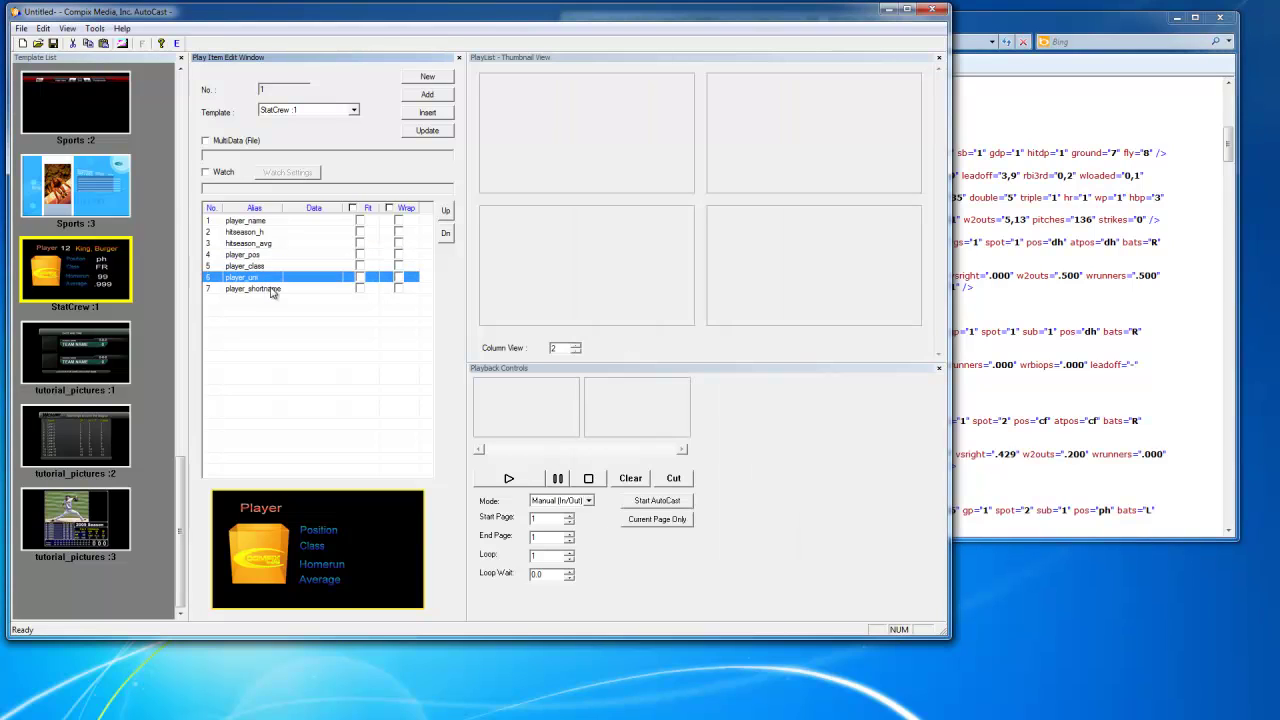
{"action": "left_click", "coordinate": [271, 290]}
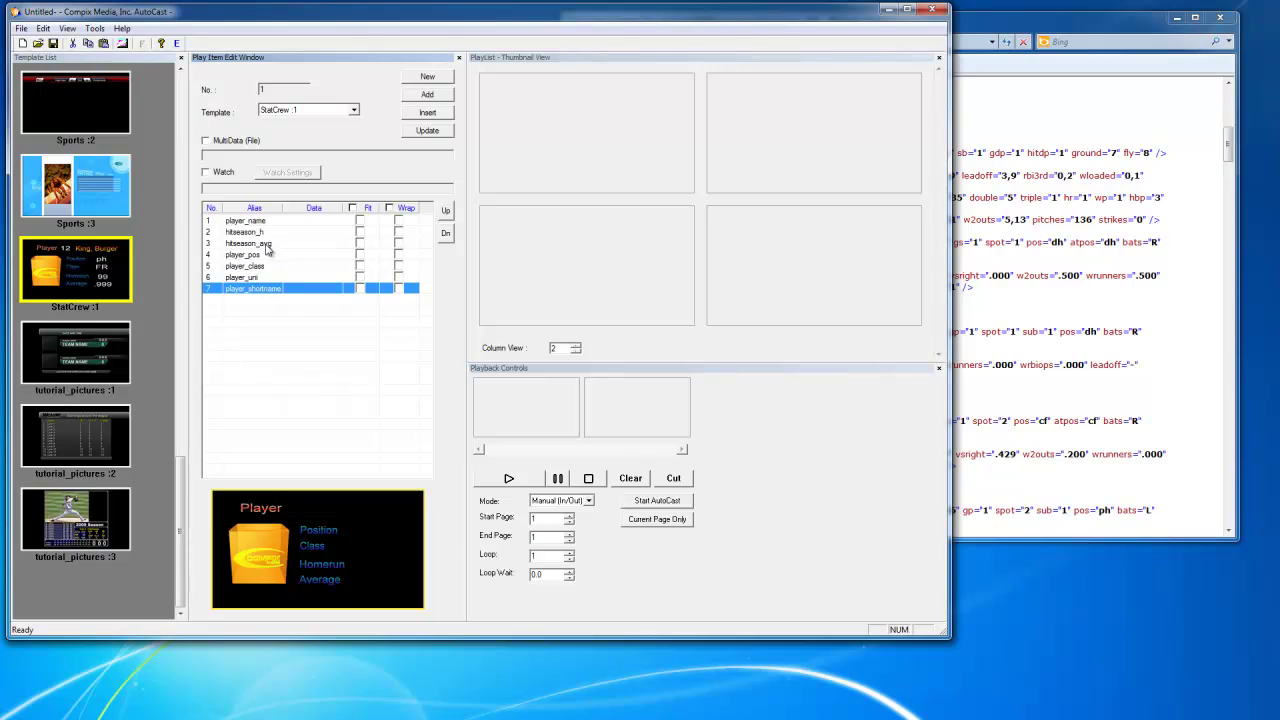
{"action": "left_click", "coordinate": [262, 232]}
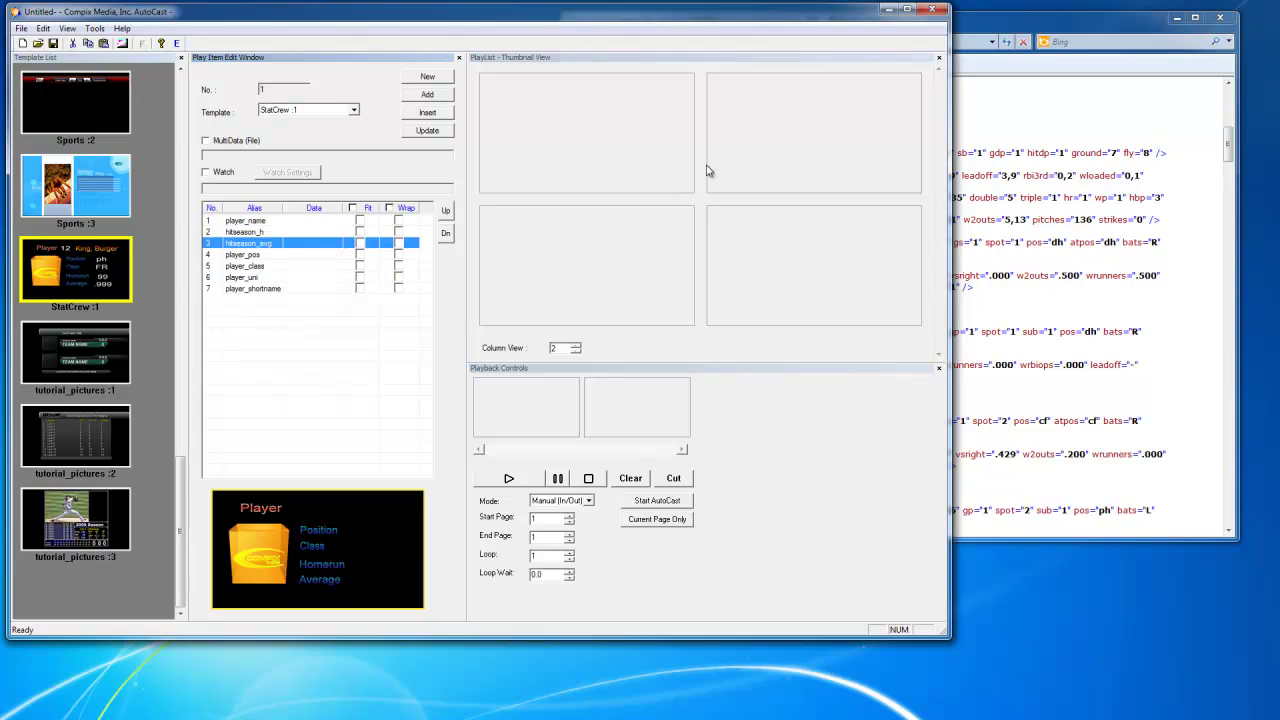
{"action": "right_click", "coordinate": [72, 287]}
{"action": "left_click", "coordinate": [95, 291]}
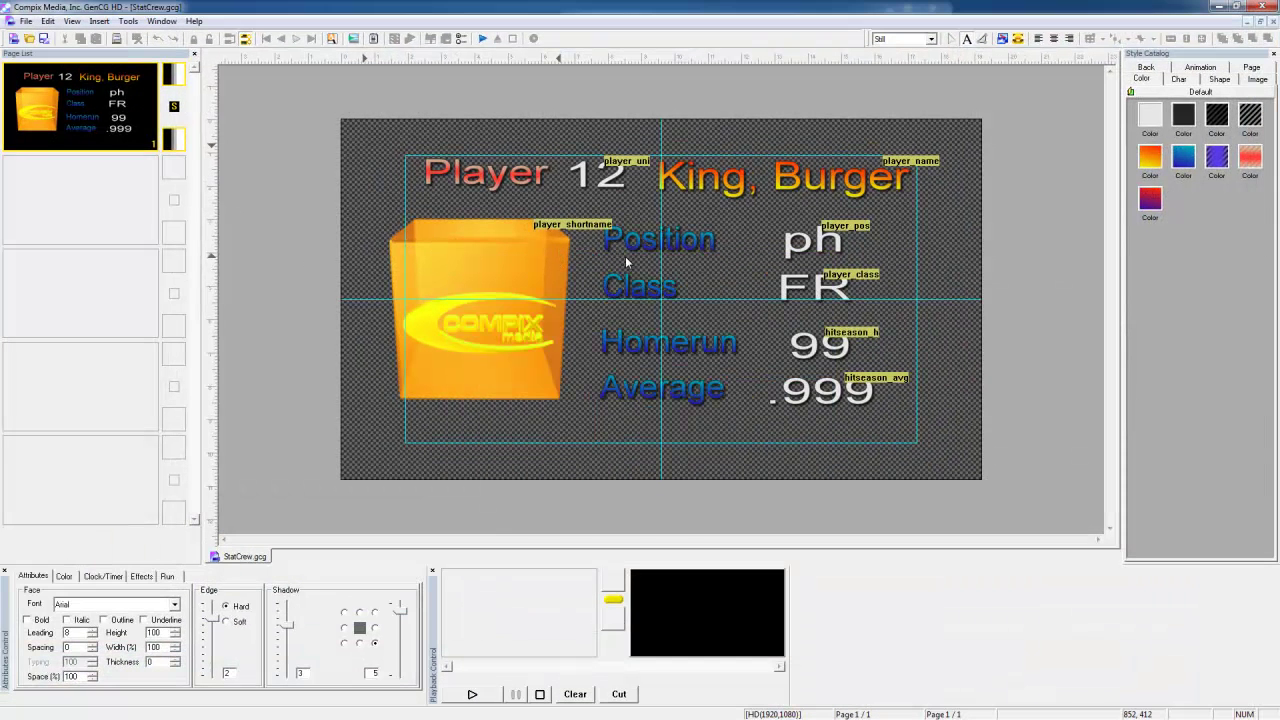
Confirm the orange image box is assigned the player_shortname alias, then dismiss the dialog
{"action": "right_click", "coordinate": [554, 262]}
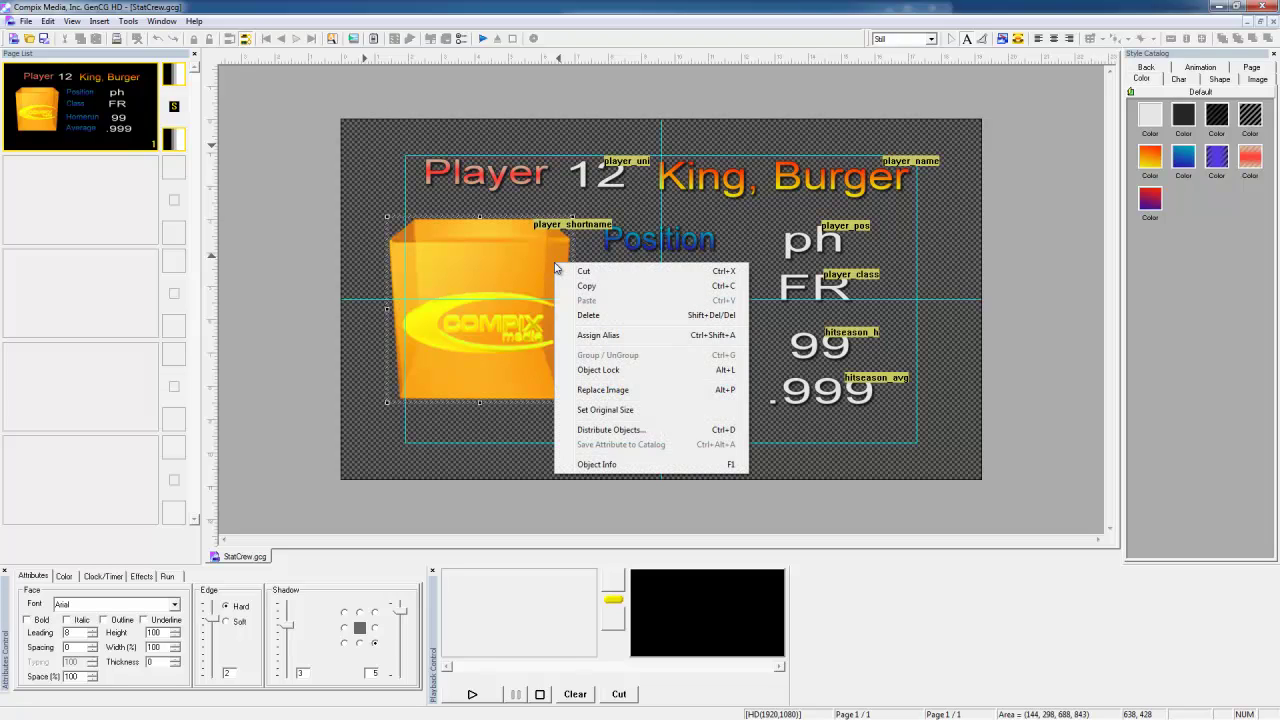
{"action": "left_click", "coordinate": [606, 334]}
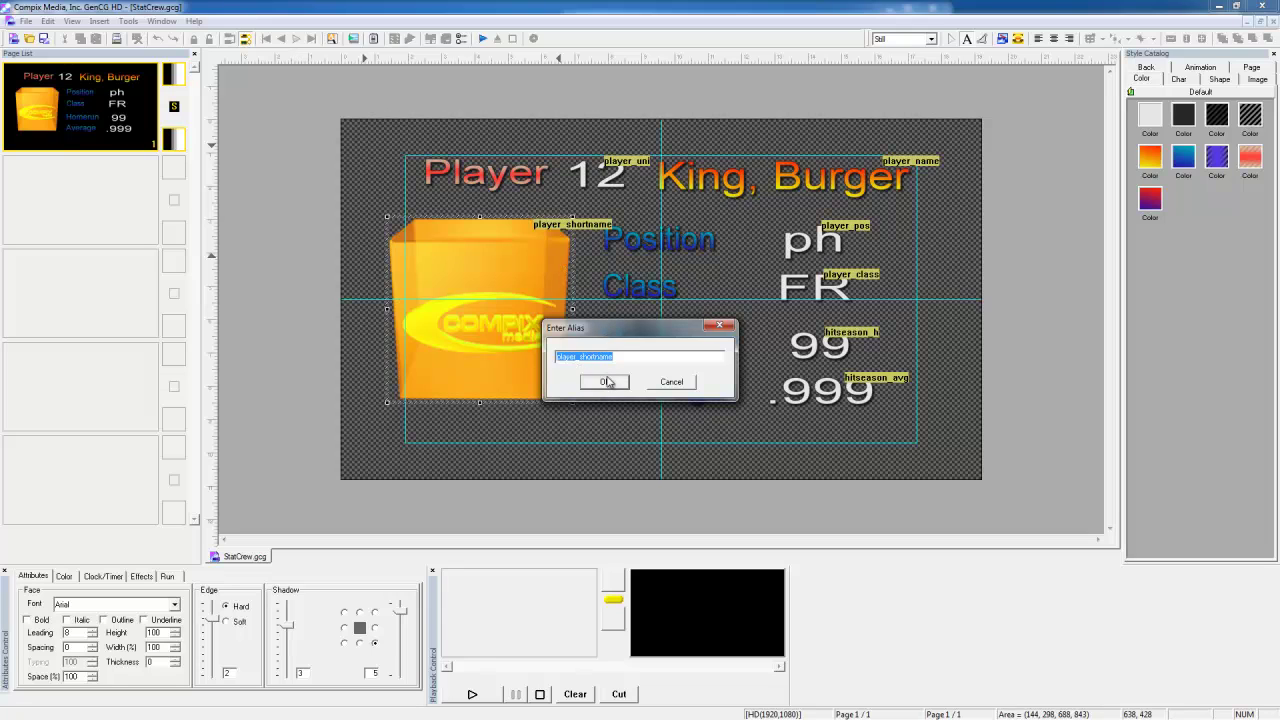
{"action": "left_click", "coordinate": [662, 386]}
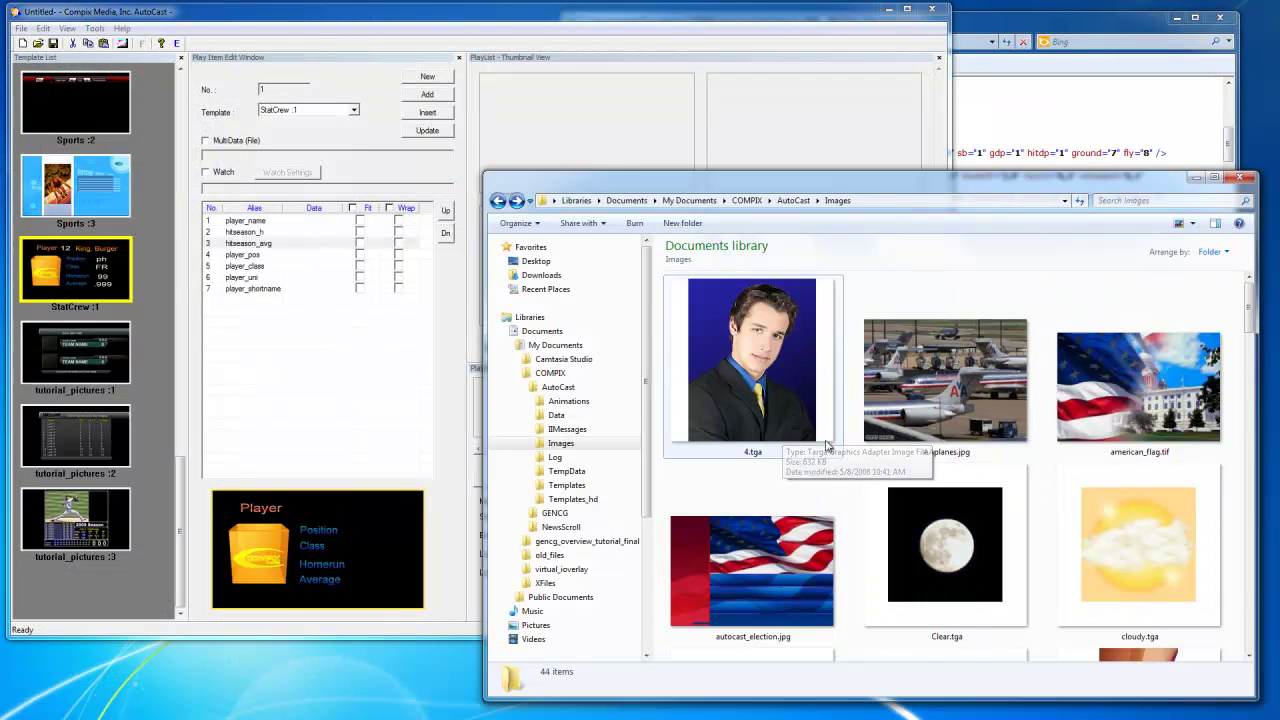
{"action": "scroll", "coordinate": [1067, 434], "scroll_direction": "down", "scroll_amount": 10}
{"action": "scroll", "coordinate": [1067, 420], "scroll_direction": "down", "scroll_amount": 5}
{"action": "scroll", "coordinate": [1000, 420], "scroll_direction": "down", "scroll_amount": 5}
{"action": "scroll", "coordinate": [900, 445], "scroll_direction": "down", "scroll_amount": 5}
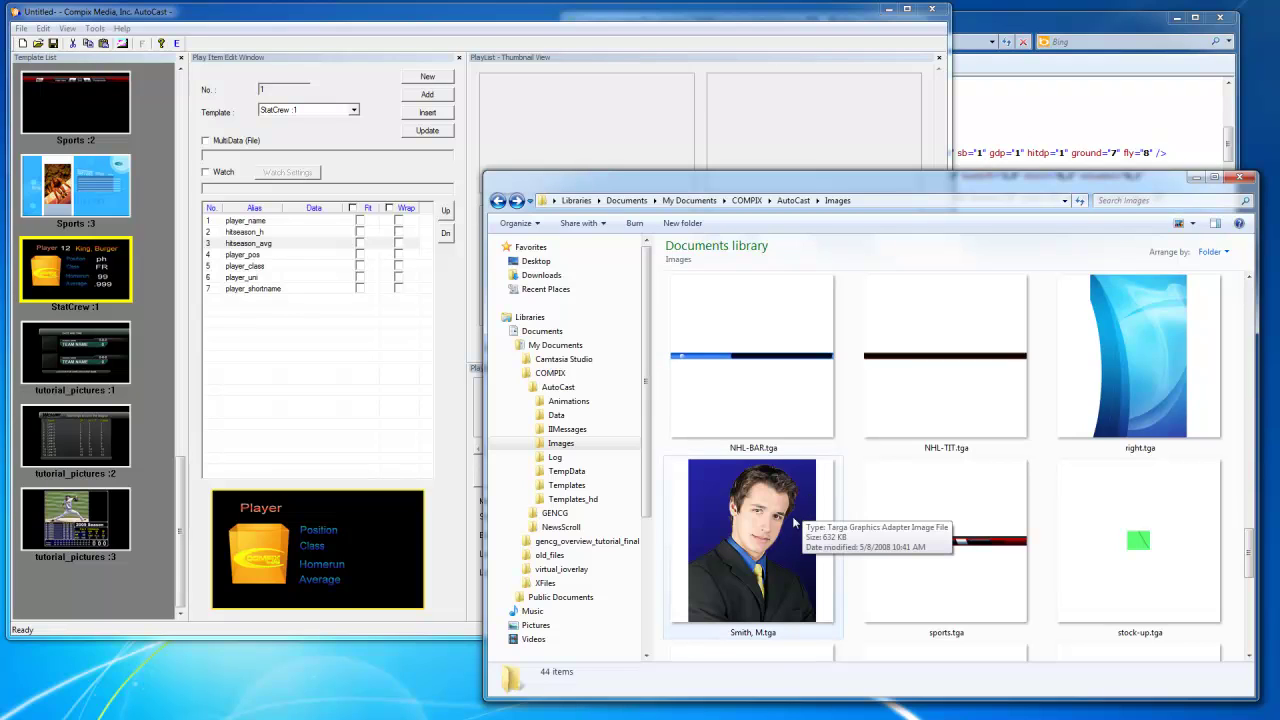
{"action": "left_click", "coordinate": [775, 542]}
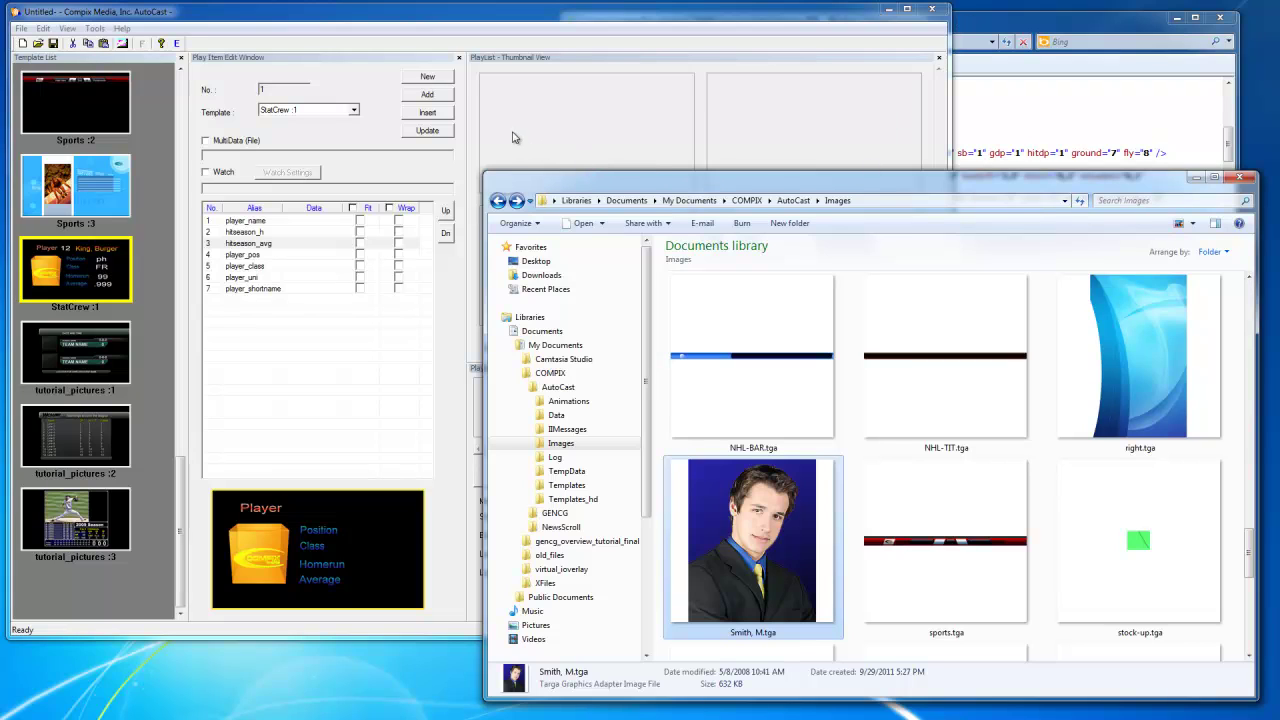
{"action": "left_click", "coordinate": [378, 18]}
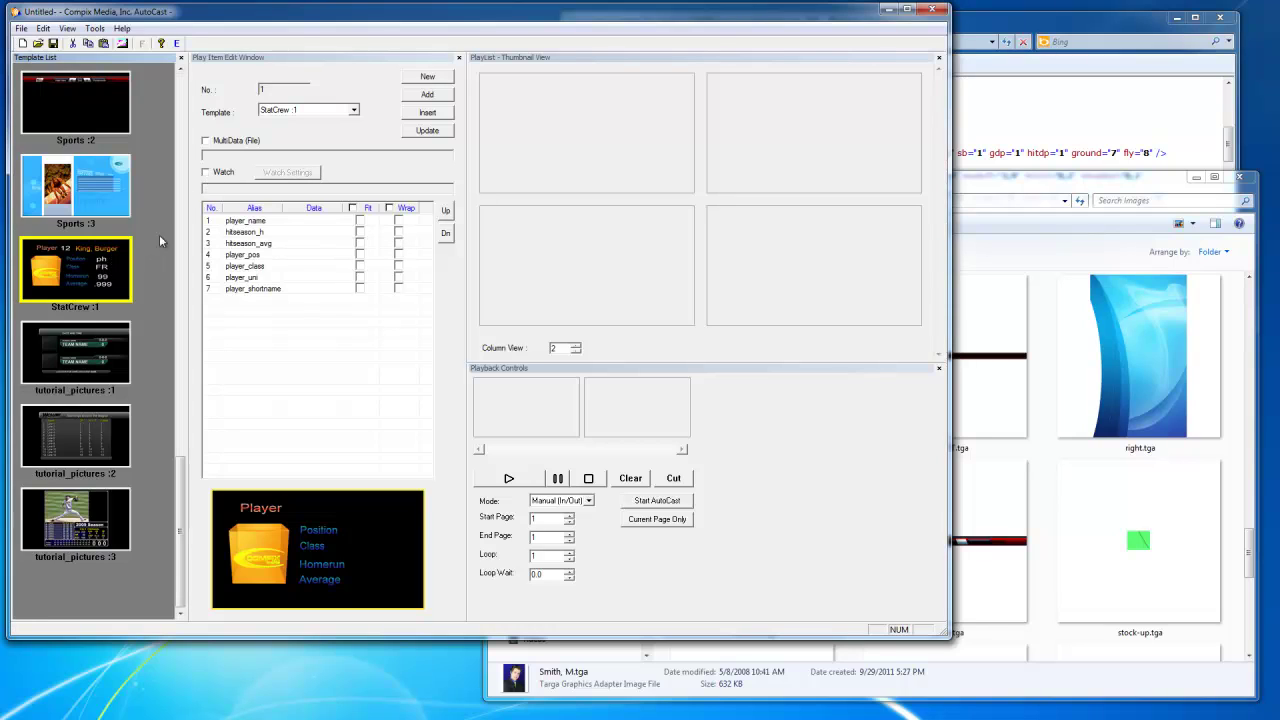
Set Data Type to File and choose Statcrew.XML as the watch data source
{"action": "left_click", "coordinate": [207, 174]}
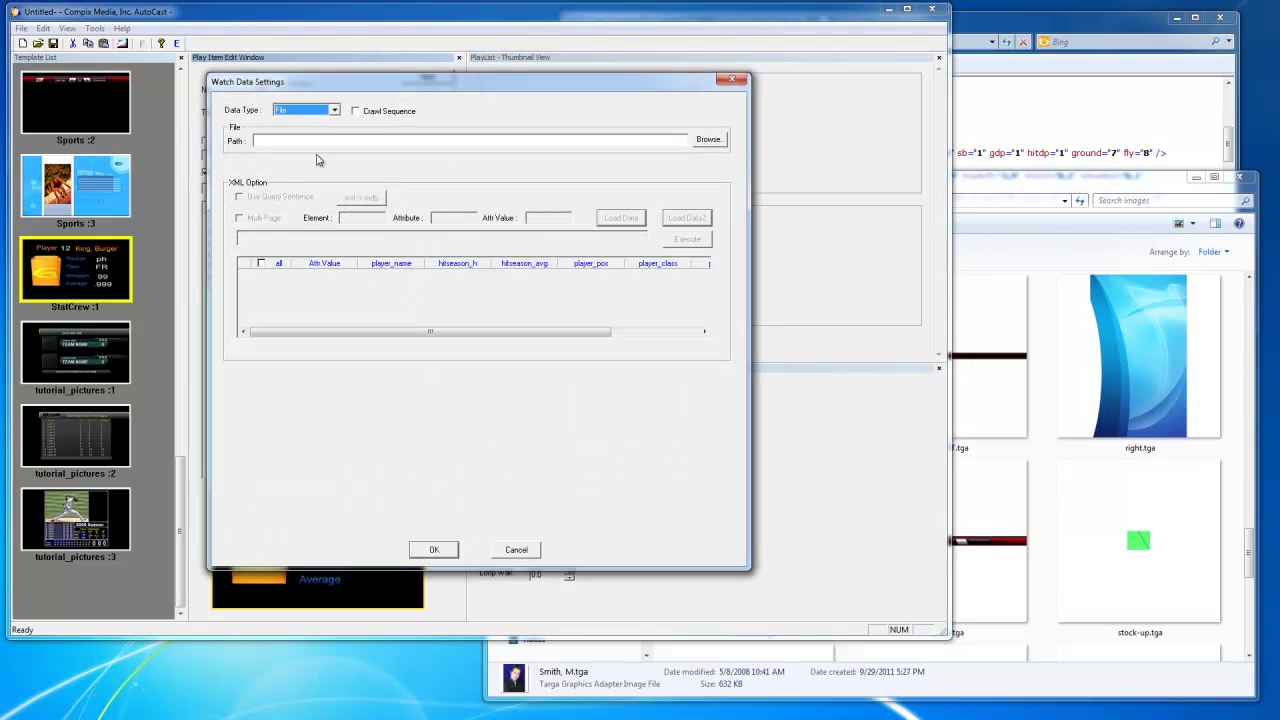
{"action": "left_click", "coordinate": [712, 143]}
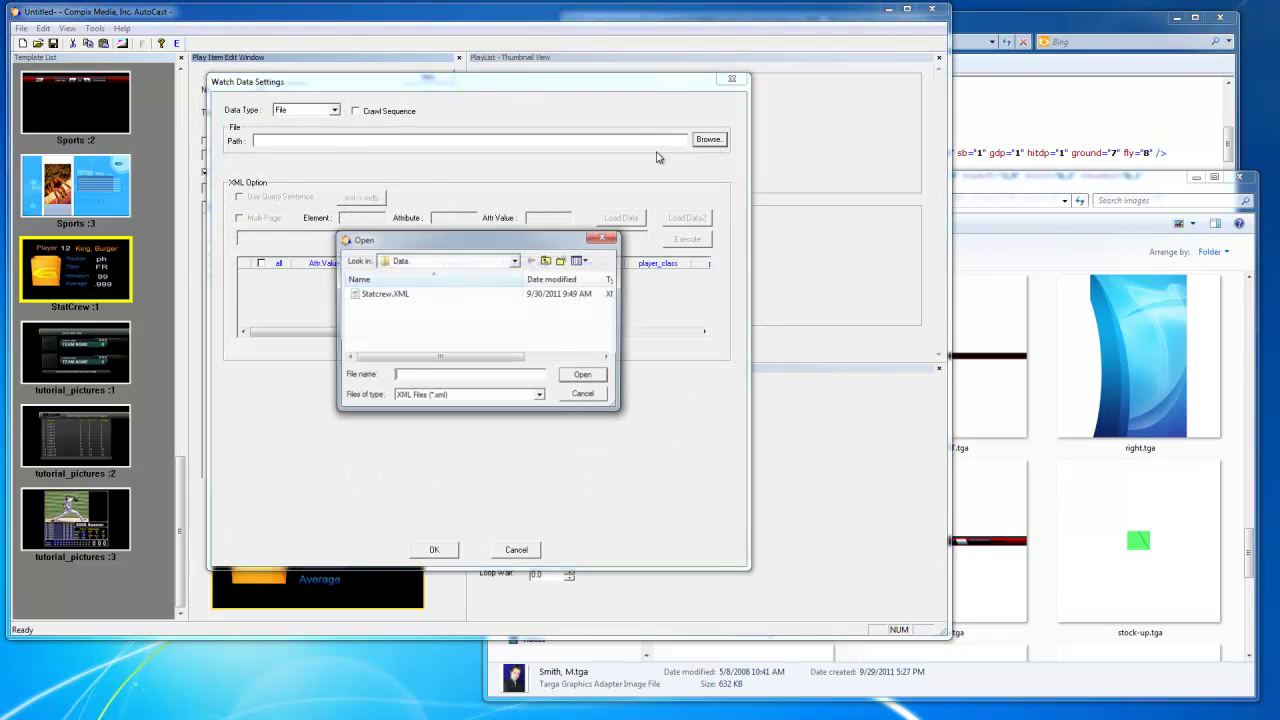
{"action": "left_click", "coordinate": [383, 297]}
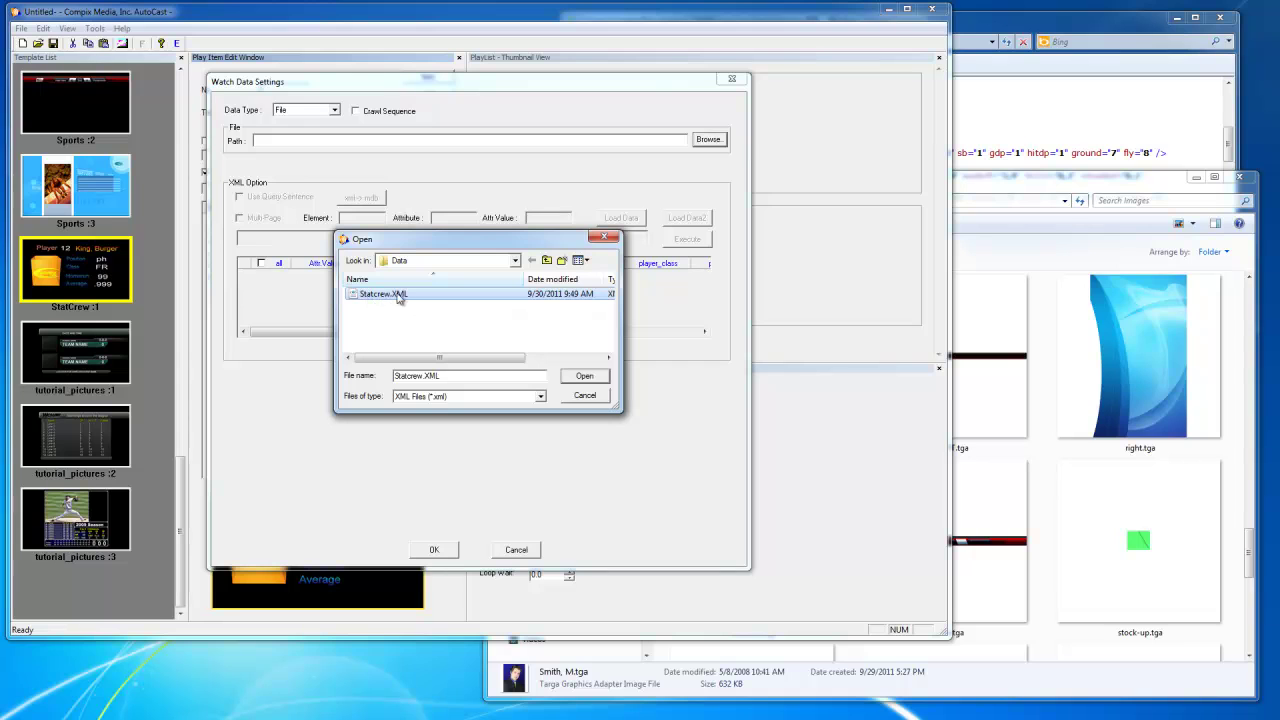
{"action": "left_click", "coordinate": [593, 377]}
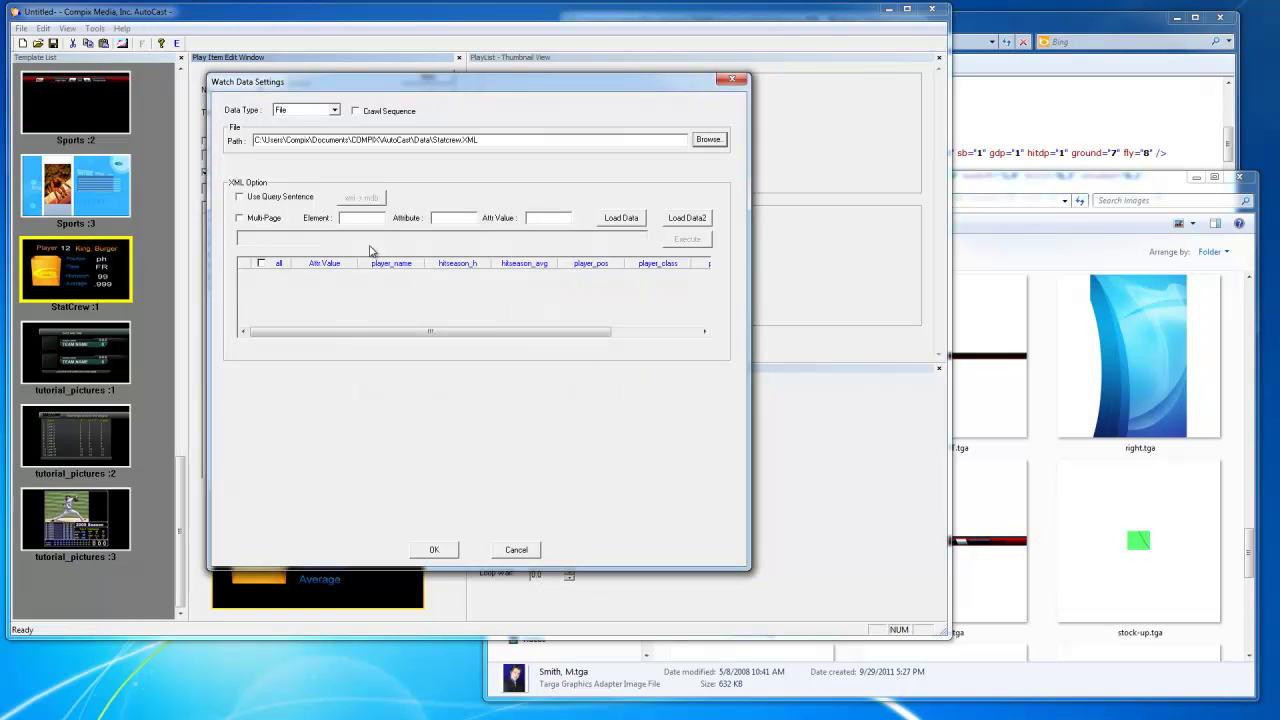
Move the XML file window to the right beside the watch data settings
{"action": "left_click", "coordinate": [1010, 27]}
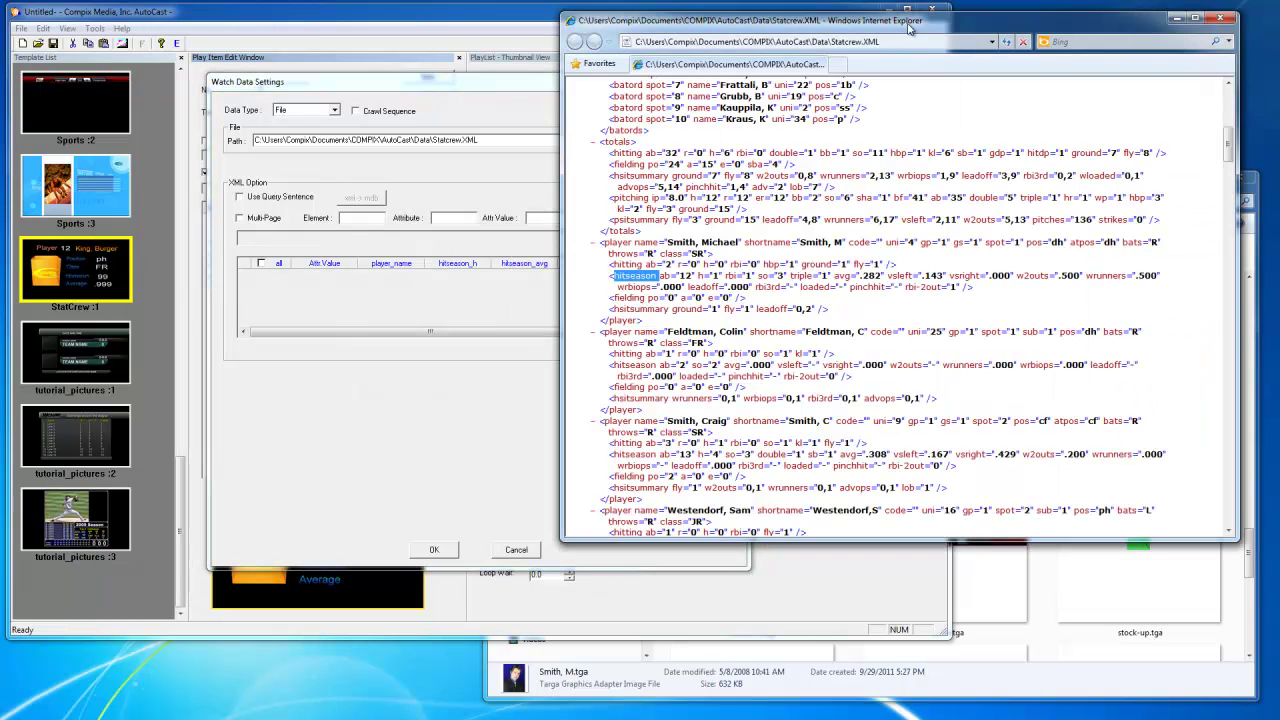
{"action": "left_click_drag", "start_coordinate": [907, 23], "coordinate": [1083, 84]}
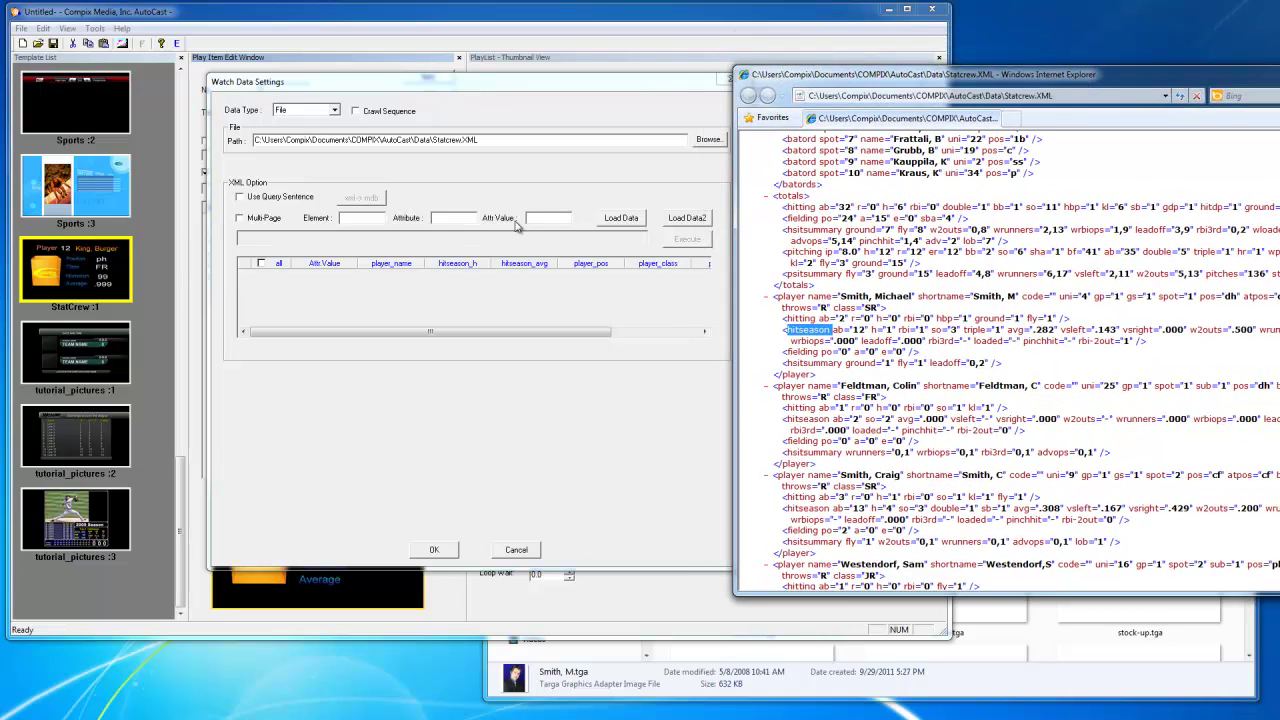
{"action": "left_click", "coordinate": [378, 204]}
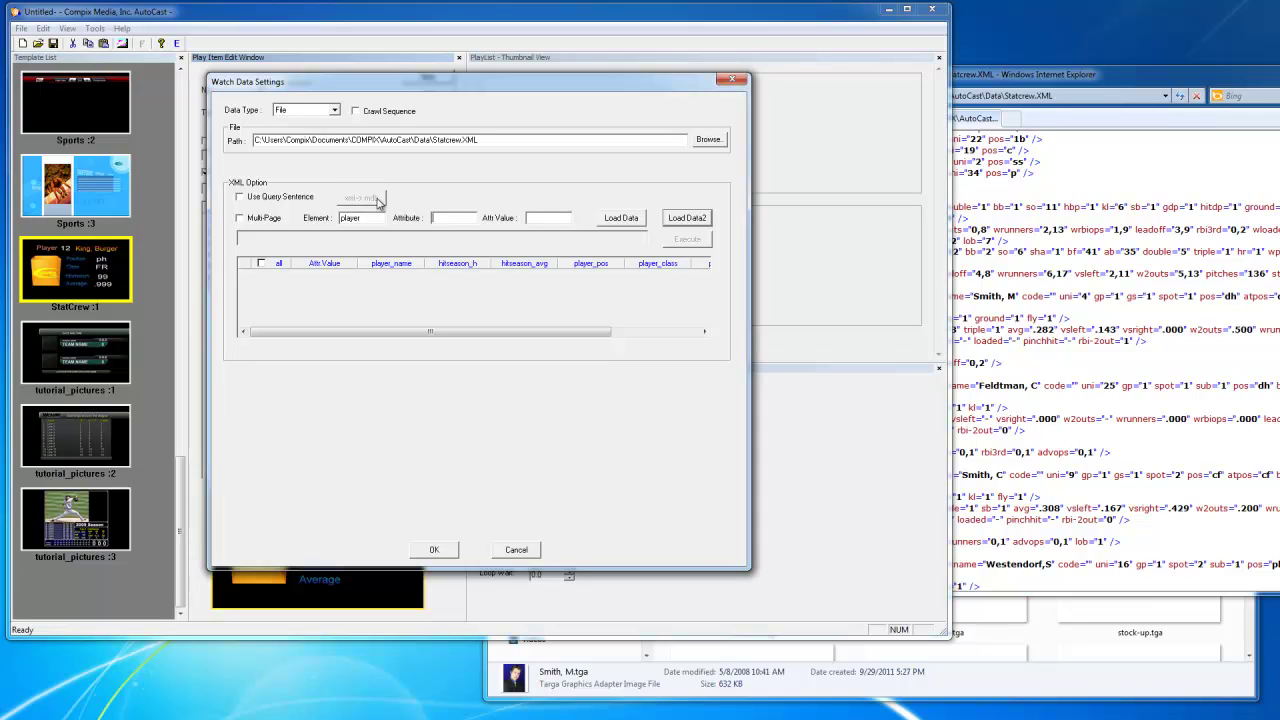
{"action": "left_click", "coordinate": [970, 76]}
{"action": "left_click", "coordinate": [456, 222]}
{"action": "mouse_move", "coordinate": [976, 80]}
{"action": "left_mouse_down"}
{"action": "mouse_move", "coordinate": [1090, 72]}
{"action": "mouse_move", "coordinate": [1196, 90]}
{"action": "left_mouse_up"}
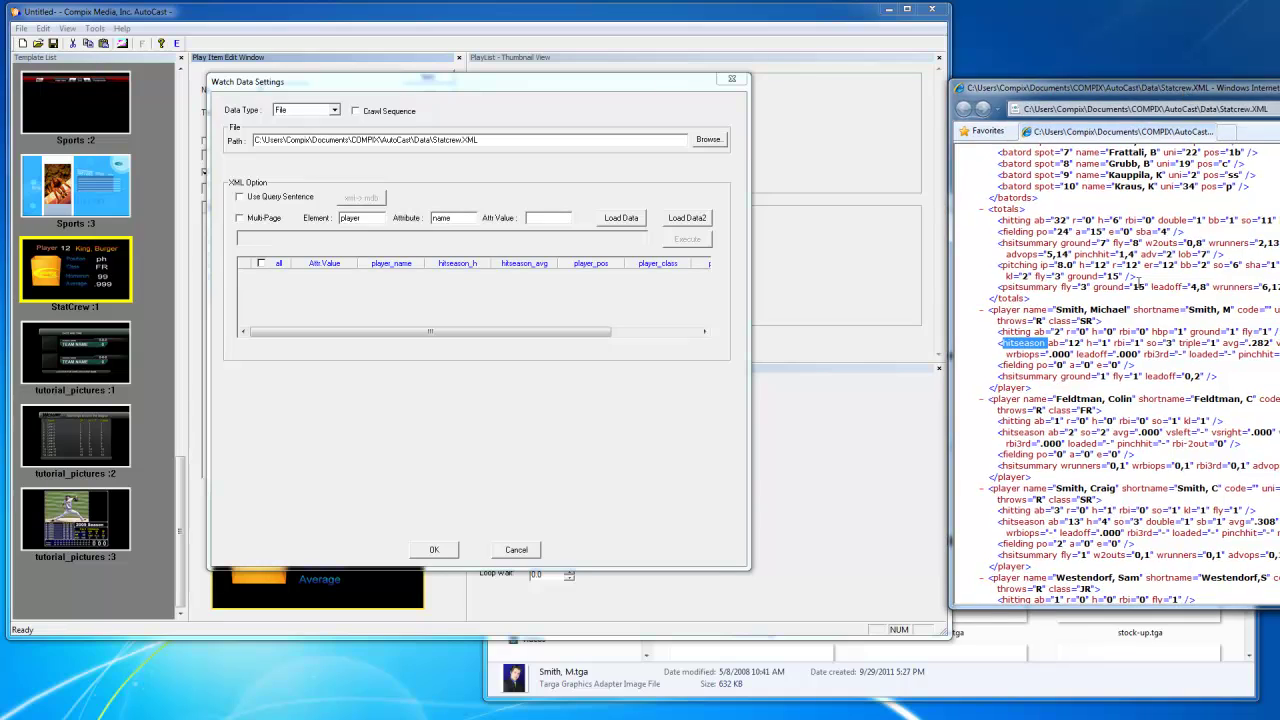
{"action": "left_click", "coordinate": [560, 211]}
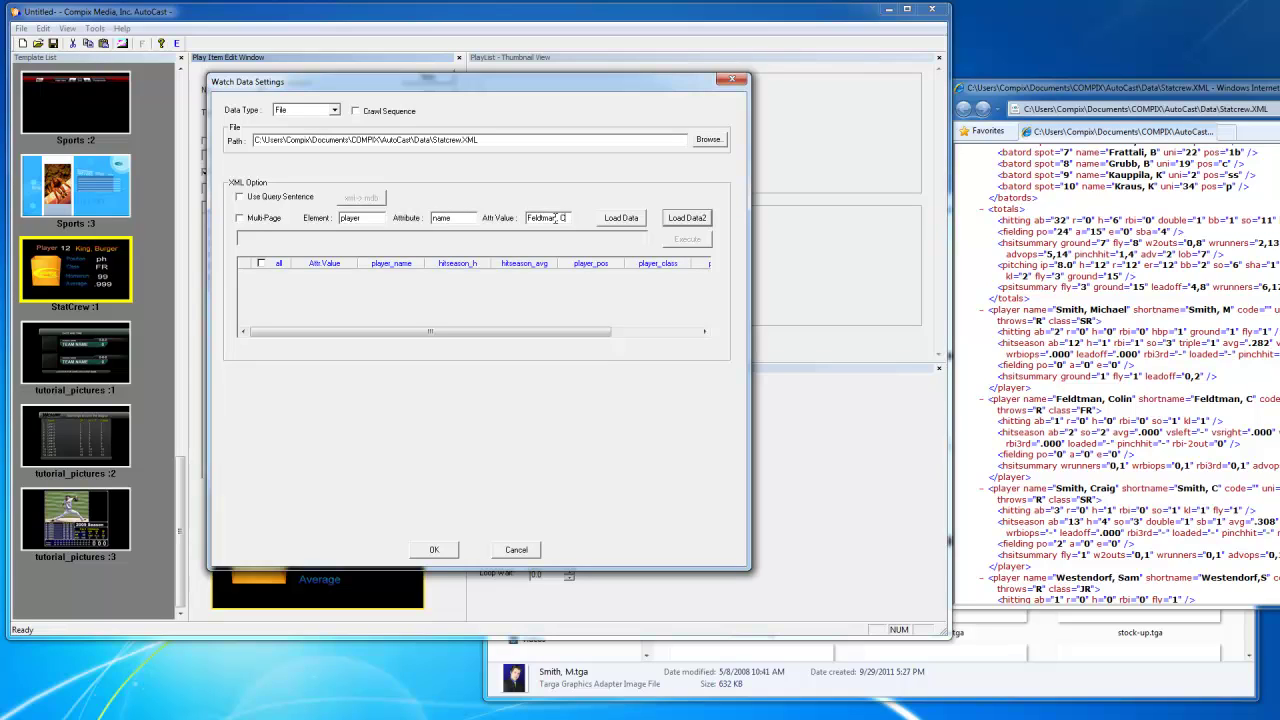
{"action": "type", "text": "olin"}
{"action": "left_click", "coordinate": [628, 220]}
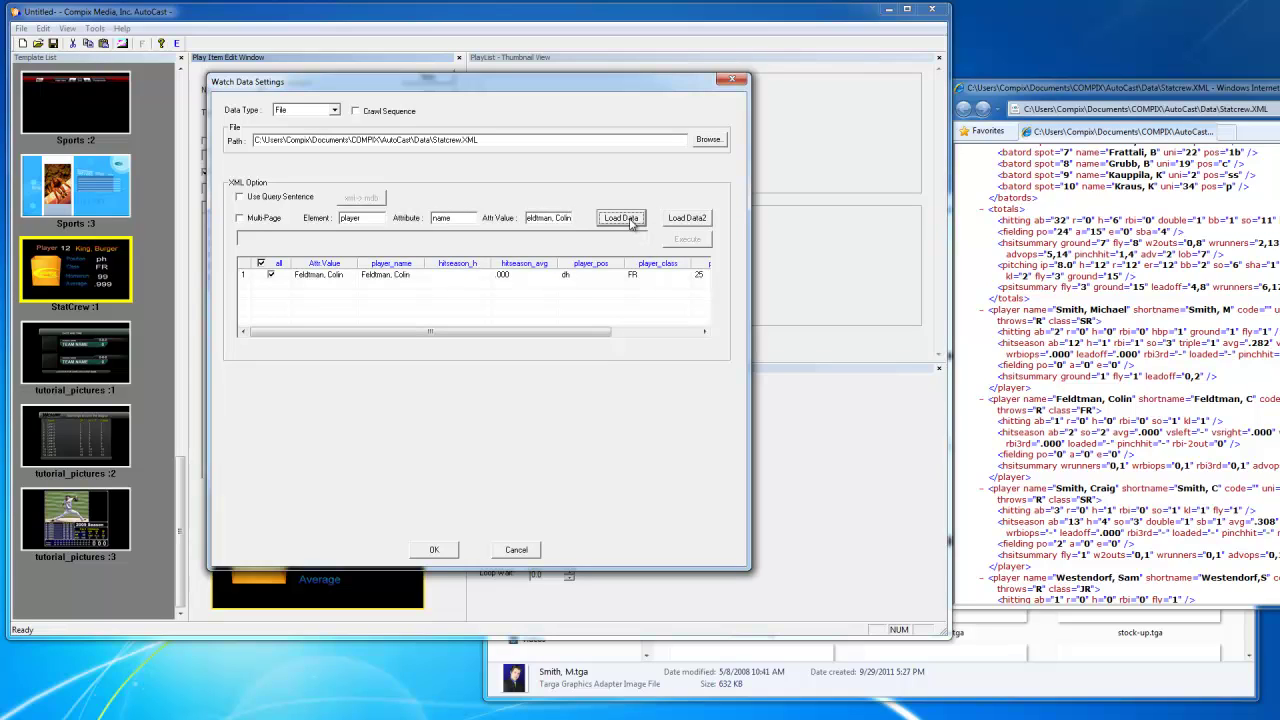
{"action": "mouse_move", "coordinate": [500, 331]}
{"action": "left_mouse_down"}
{"action": "mouse_move", "coordinate": [623, 329]}
{"action": "mouse_move", "coordinate": [540, 331]}
{"action": "left_mouse_up"}
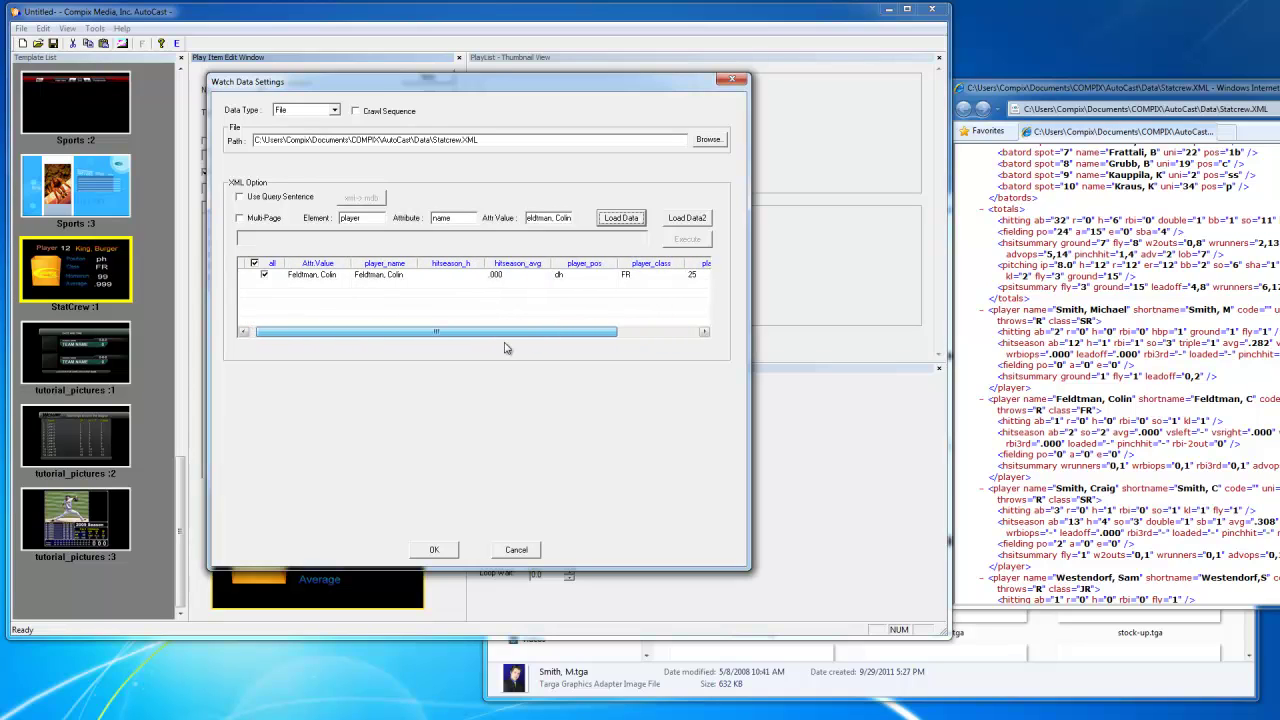
{"action": "left_click", "coordinate": [468, 276]}
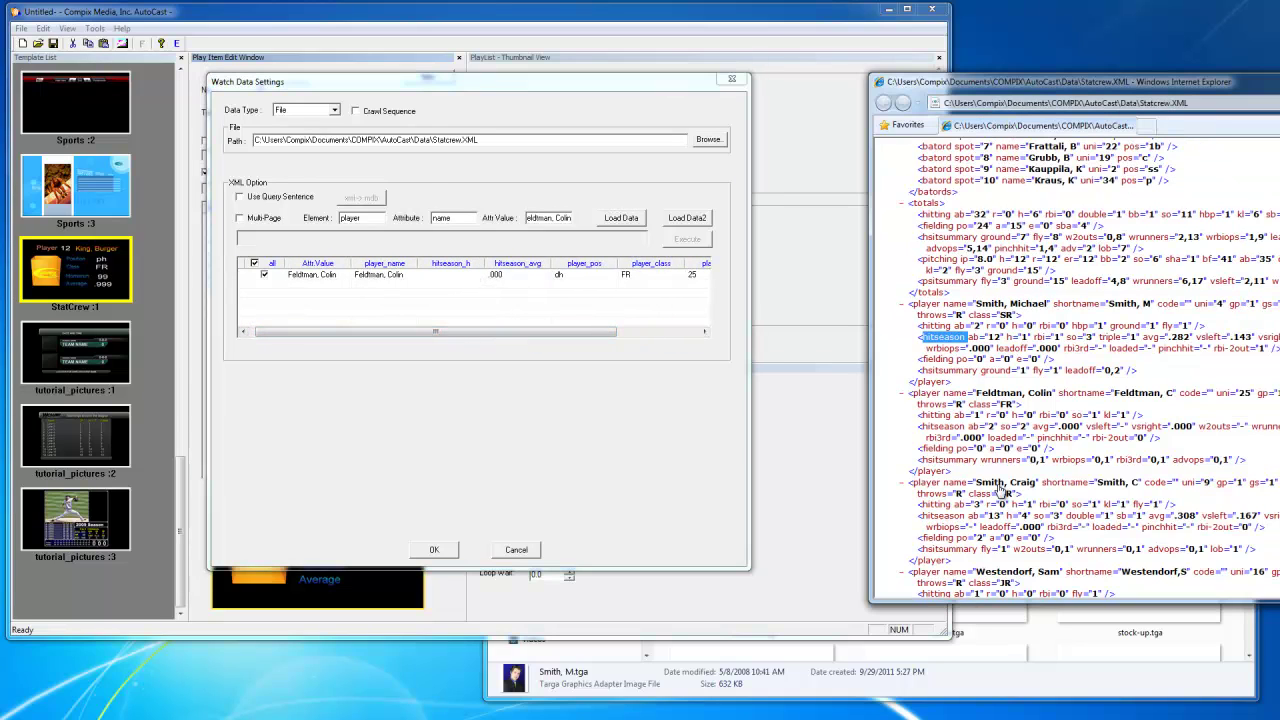
{"action": "left_click", "coordinate": [531, 217]}
{"action": "left_click_drag", "start_coordinate": [527, 217], "coordinate": [597, 221]}
{"action": "type", "text": "mit"}
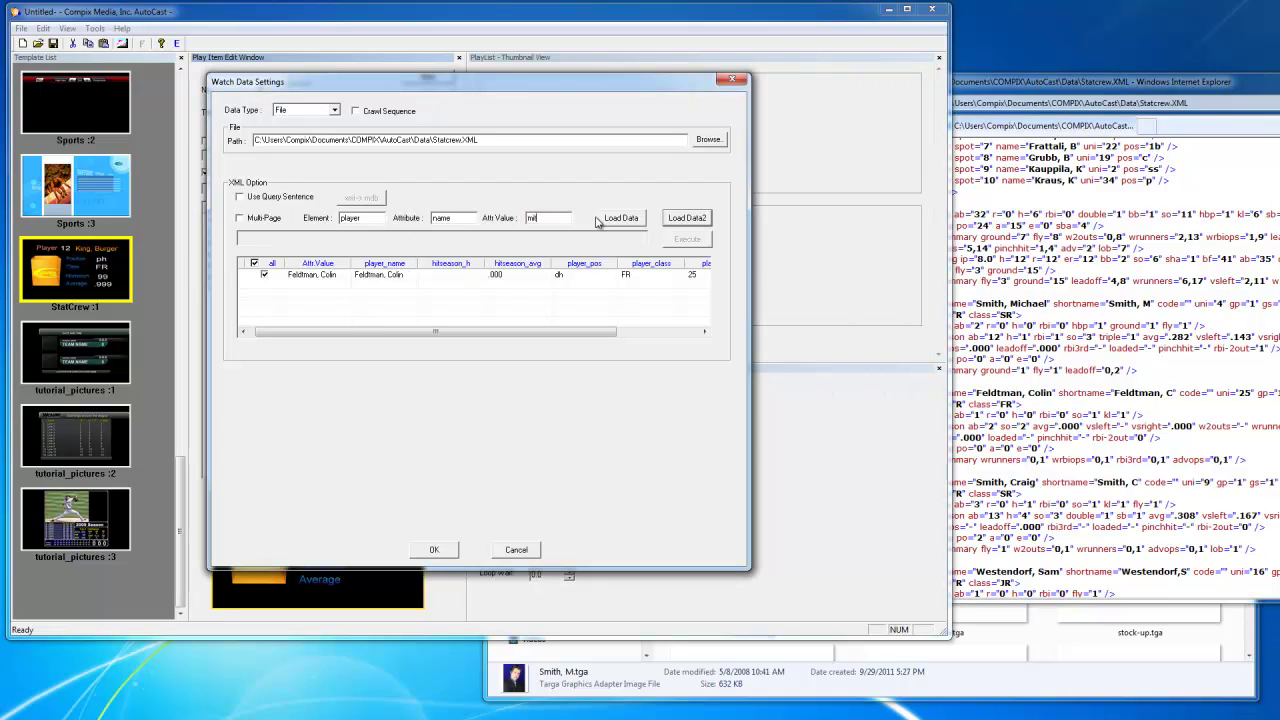
{"action": "key", "text": "BackSpace"}
{"action": "type", "text": "Sm"}
{"action": "left_click", "coordinate": [628, 220]}
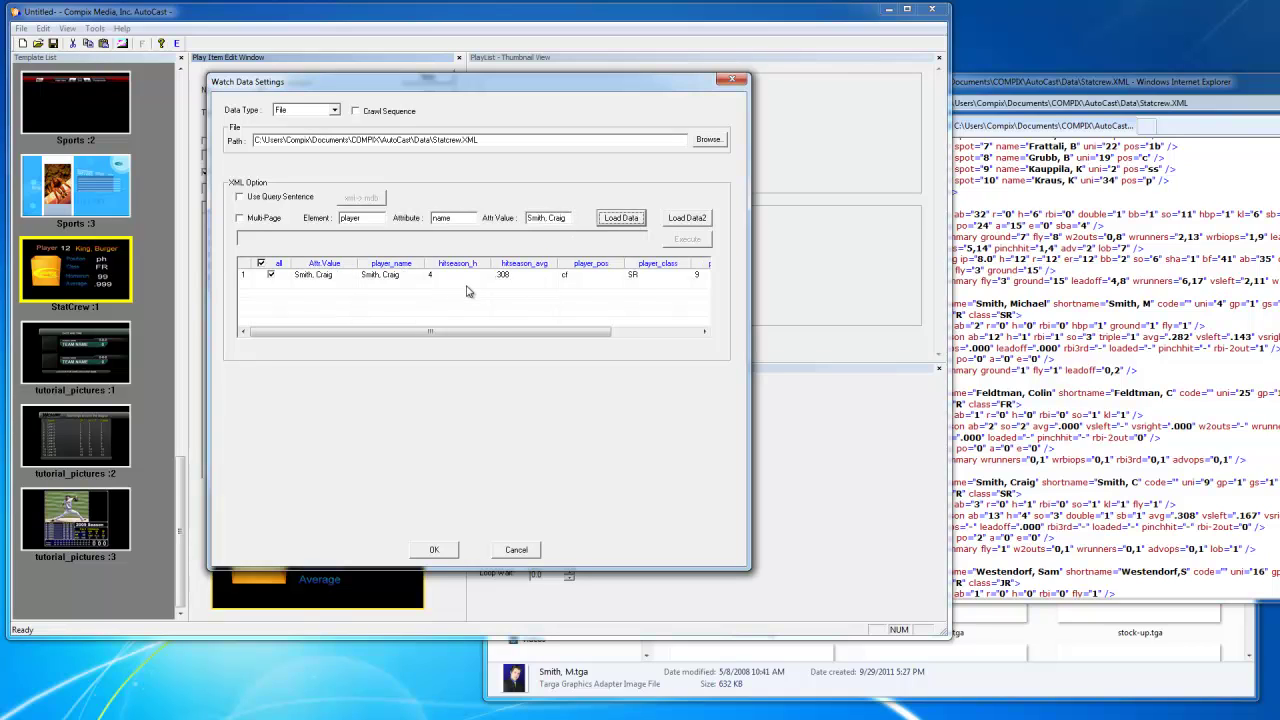
{"action": "mouse_move", "coordinate": [490, 331]}
{"action": "left_mouse_down"}
{"action": "mouse_move", "coordinate": [580, 331]}
{"action": "mouse_move", "coordinate": [490, 331]}
{"action": "left_mouse_up"}
{"action": "left_click_drag", "start_coordinate": [432, 218], "coordinate": [462, 214]}
{"action": "type", "text": "uni"}
{"action": "key", "text": "Tab"}
{"action": "type", "text": "4"}
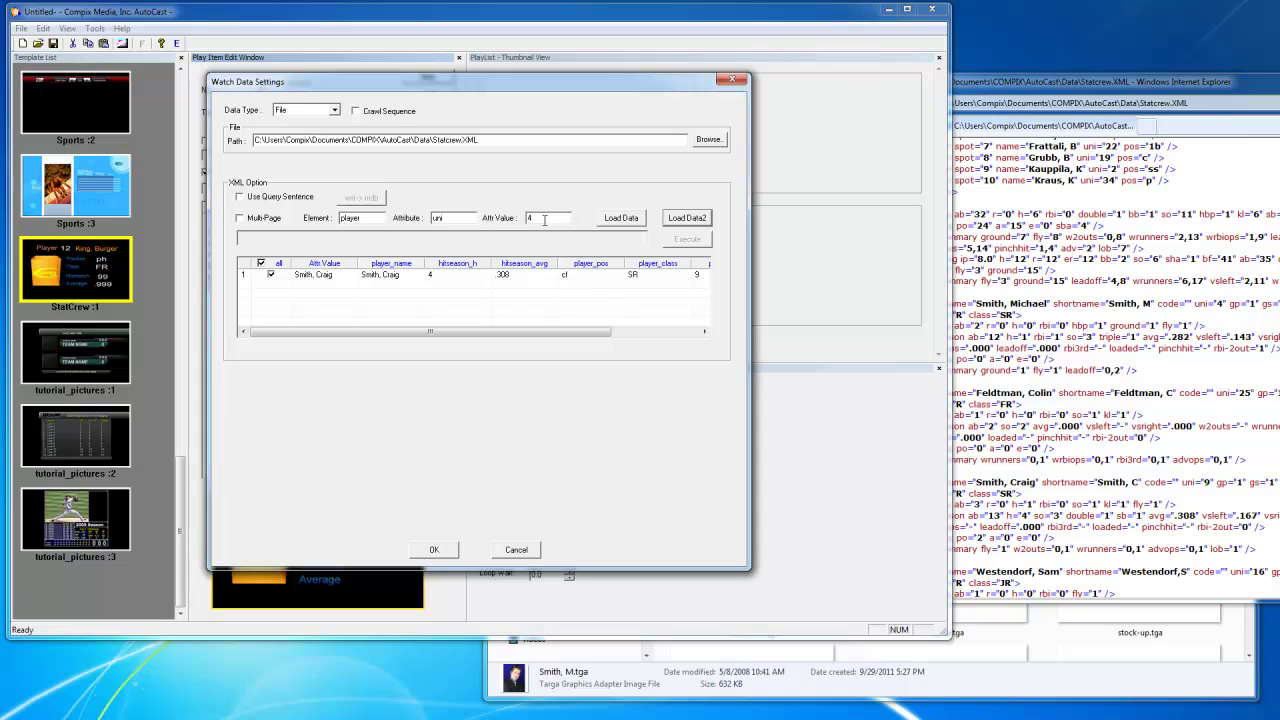
{"action": "left_click", "coordinate": [619, 222]}
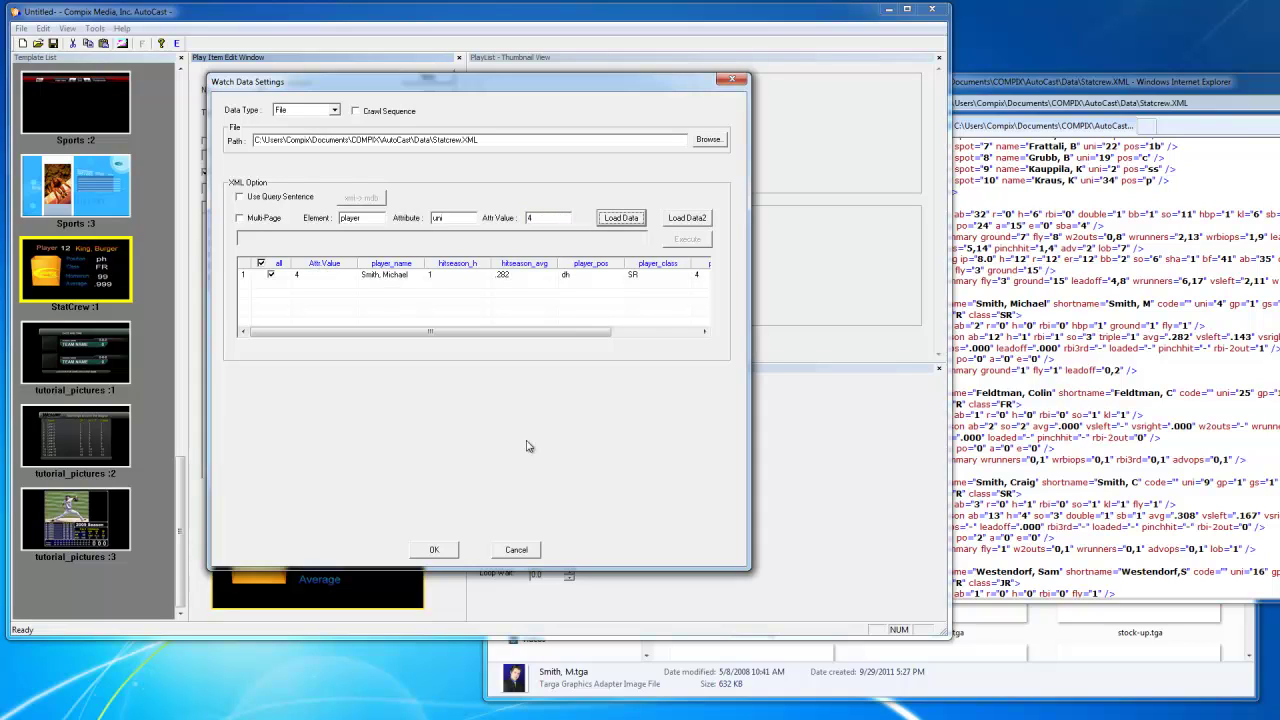
{"action": "left_click_drag", "start_coordinate": [485, 335], "coordinate": [640, 333]}
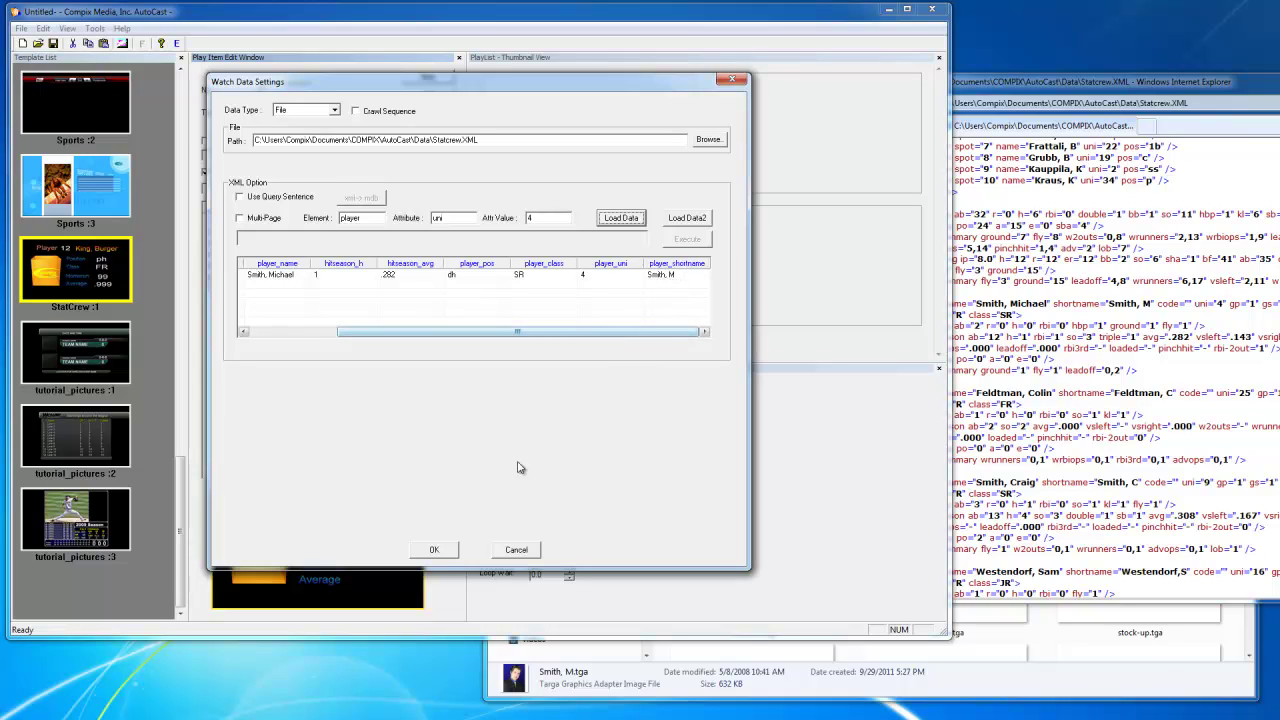
{"action": "left_click", "coordinate": [434, 549]}
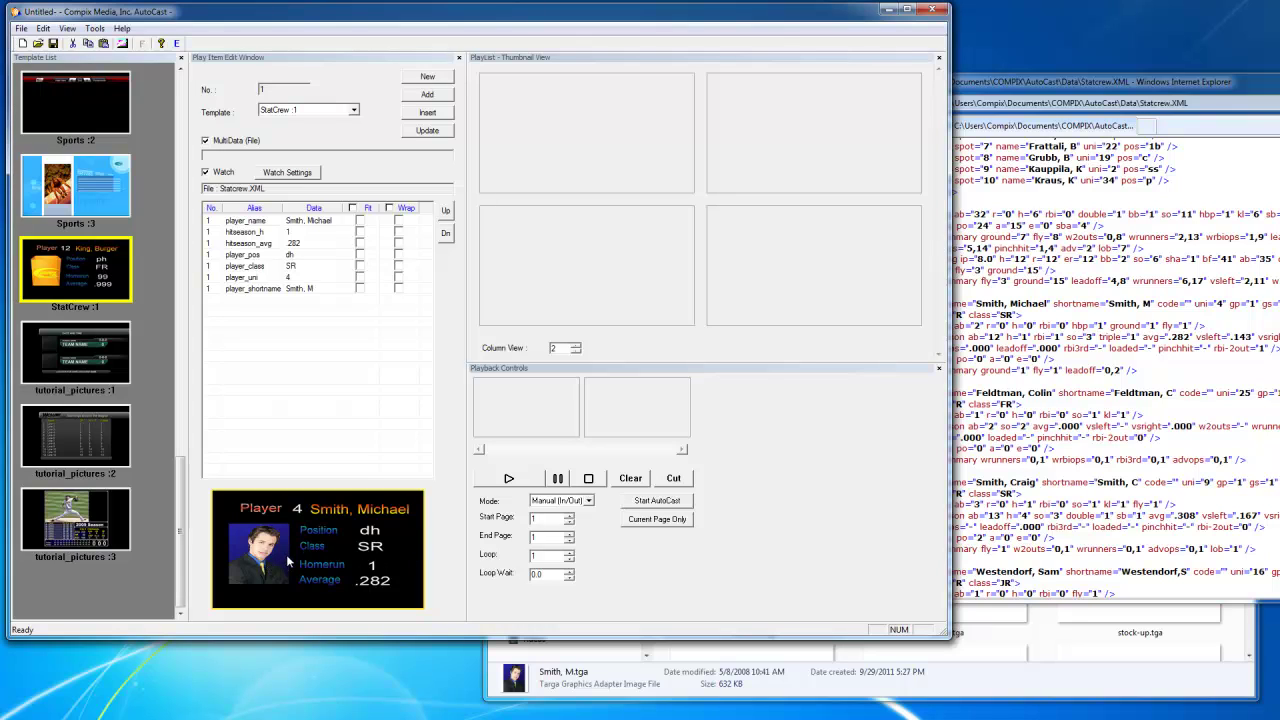
{"action": "left_click", "coordinate": [443, 96]}
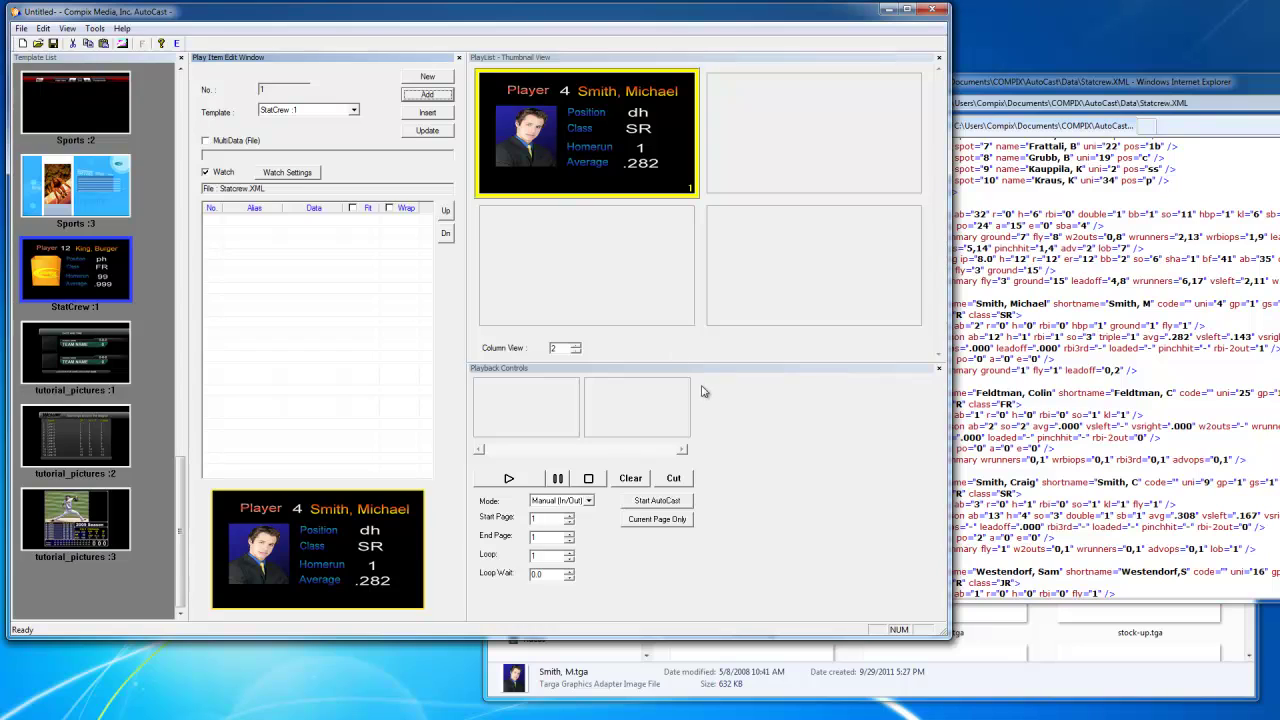
{"action": "left_click", "coordinate": [667, 509]}
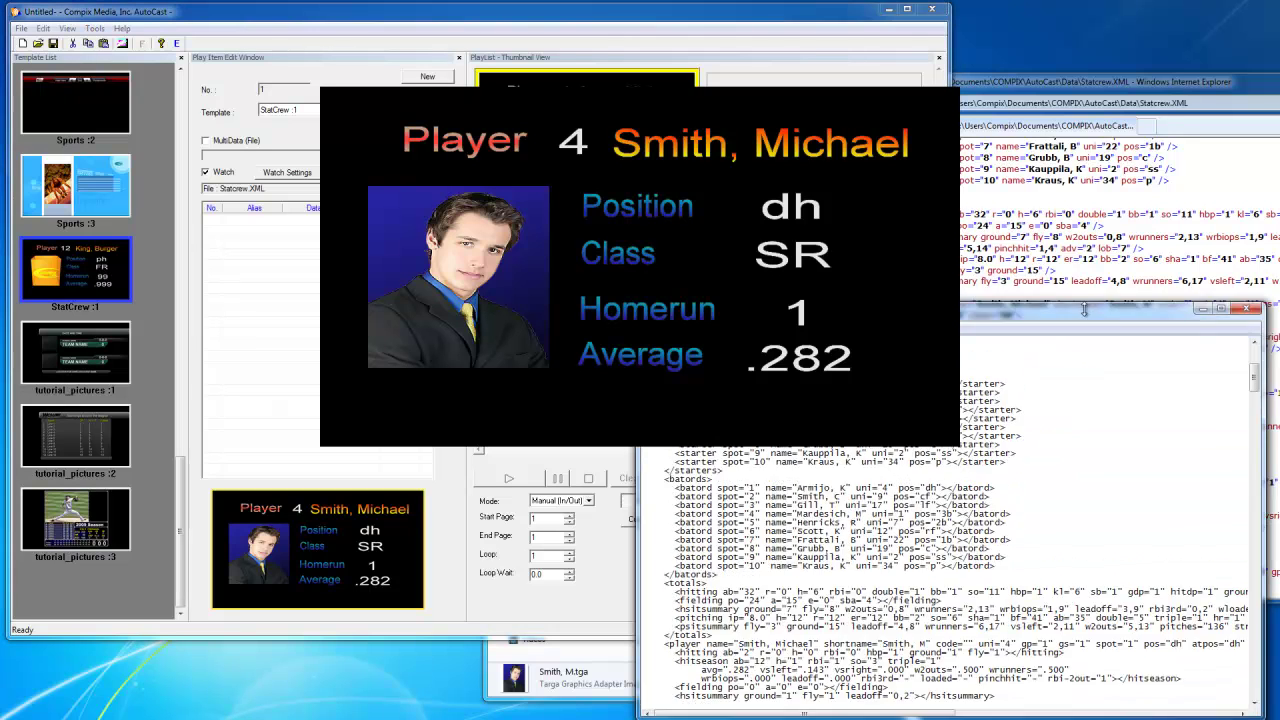
Place the Notepad XML below the output graphic and scroll toward Smith's entry
{"action": "left_click_drag", "start_coordinate": [1120, 290], "coordinate": [1095, 455]}
{"action": "scroll", "coordinate": [1098, 590], "scroll_direction": "down", "scroll_amount": 2}
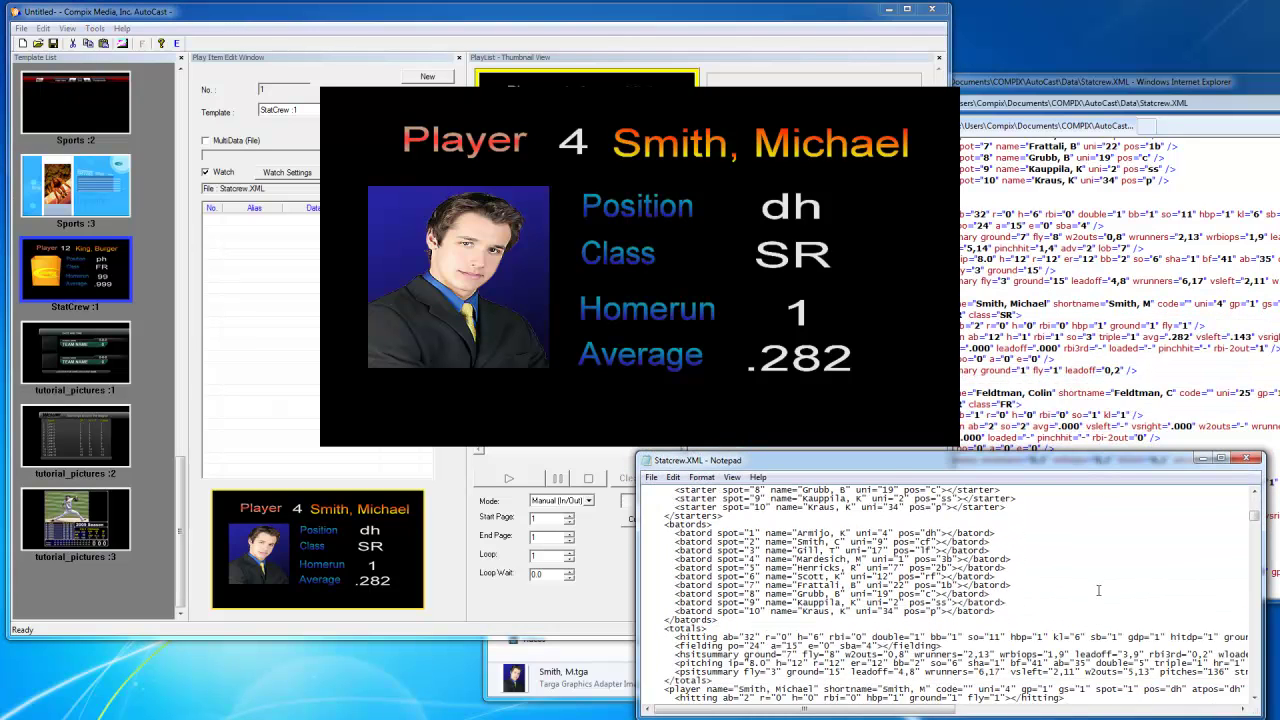
{"action": "scroll", "coordinate": [1098, 590], "scroll_direction": "down", "scroll_amount": 2}
{"action": "scroll", "coordinate": [1098, 590], "scroll_direction": "down", "scroll_amount": 2}
{"action": "scroll", "coordinate": [1098, 591], "scroll_direction": "down", "scroll_amount": 3}
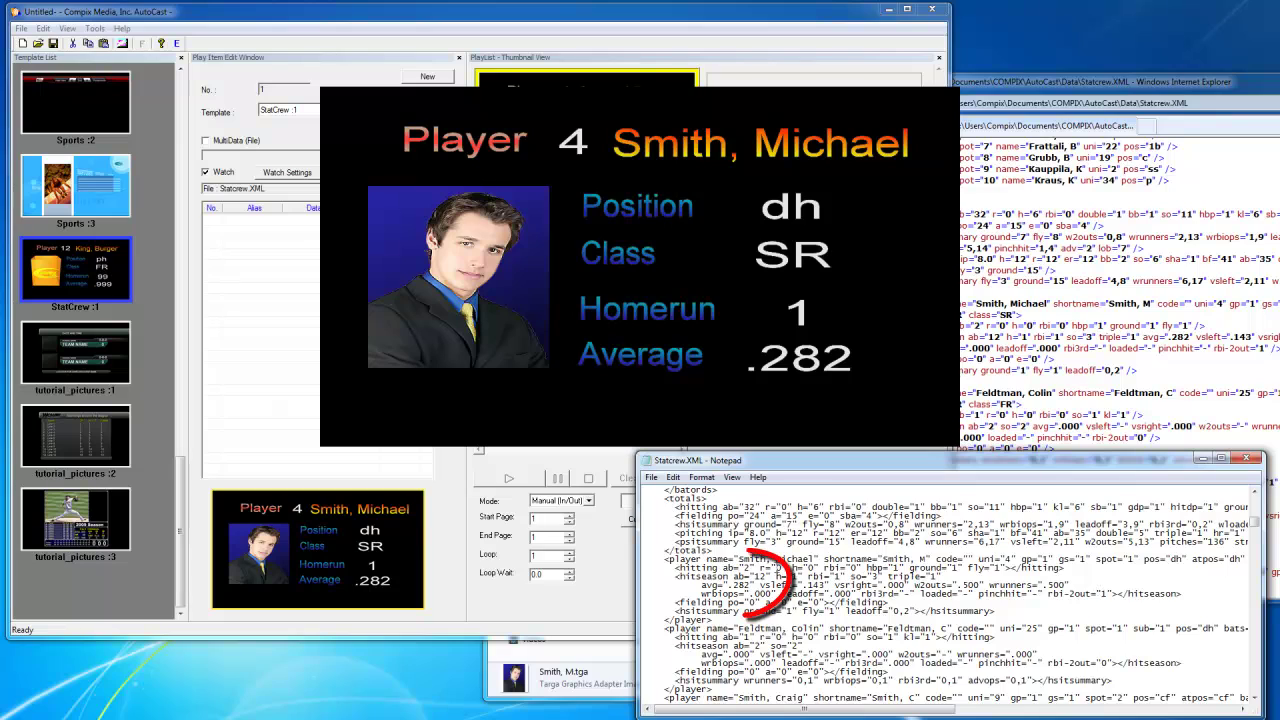
{"action": "double_click", "coordinate": [752, 559]}
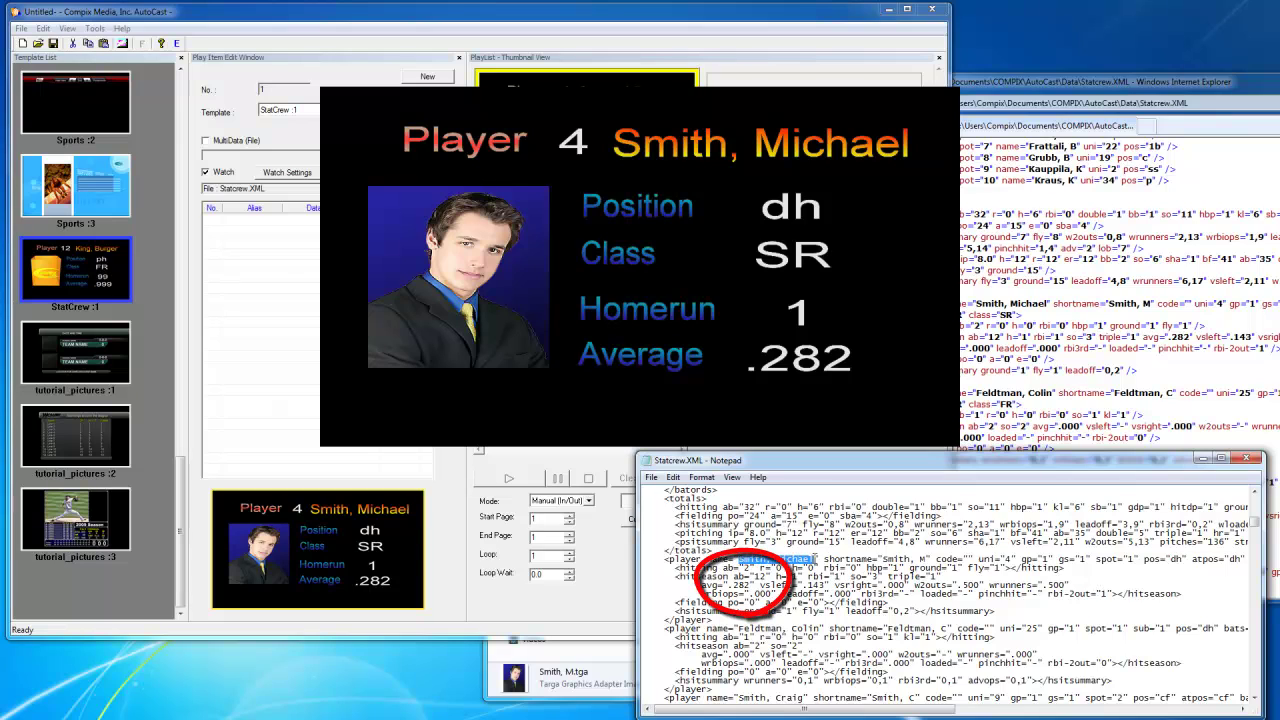
{"action": "left_click", "coordinate": [745, 583]}
{"action": "key", "text": "BackSpace"}
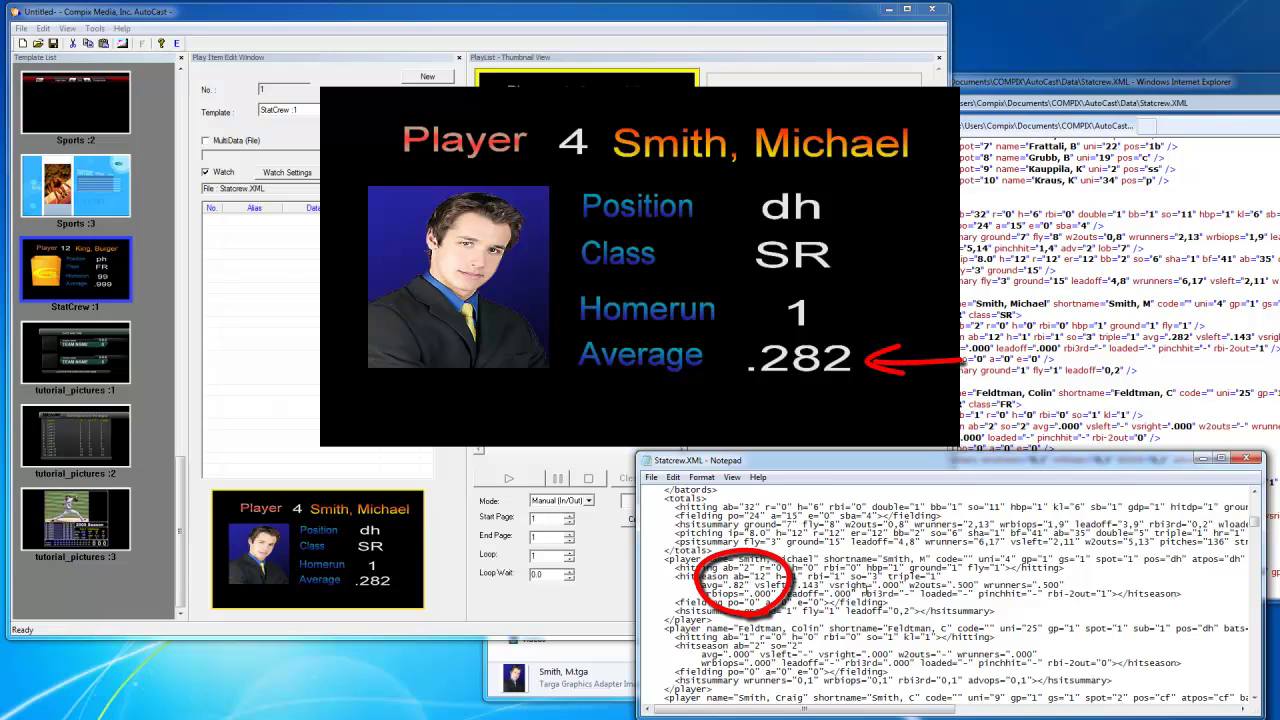
{"action": "type", "text": "3"}
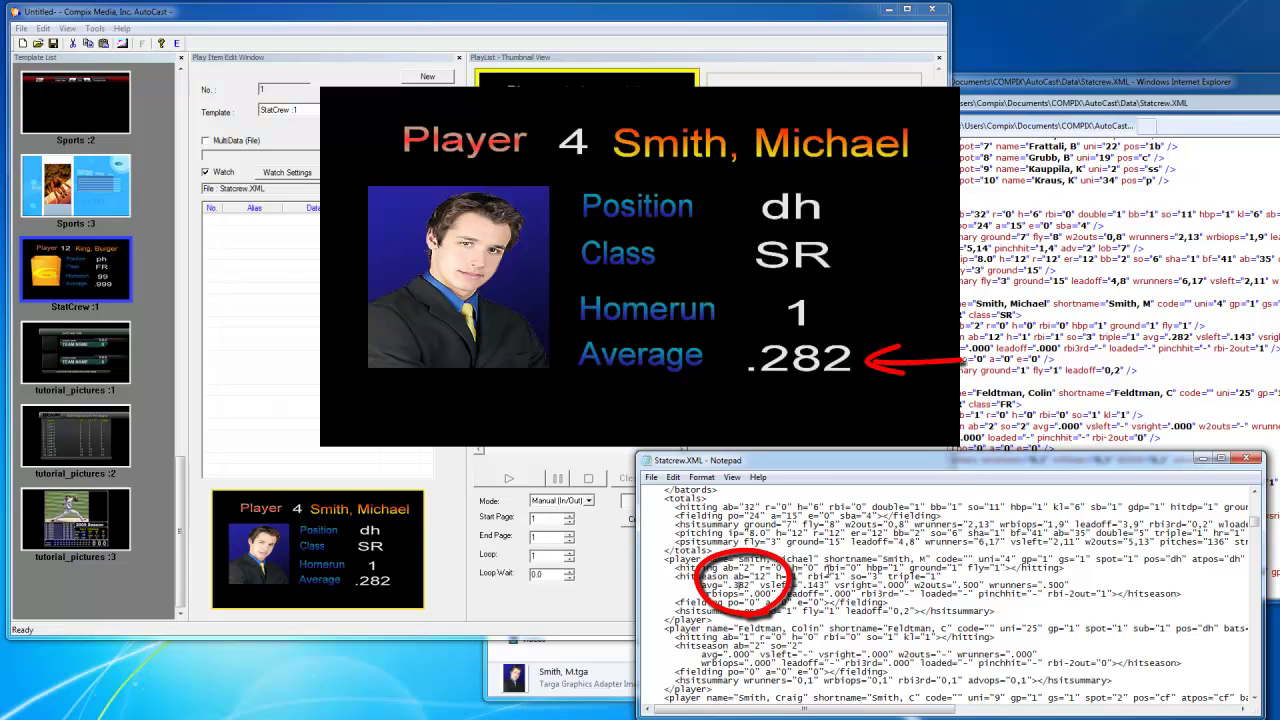
{"action": "left_click", "coordinate": [651, 477]}
{"action": "left_click", "coordinate": [671, 522]}
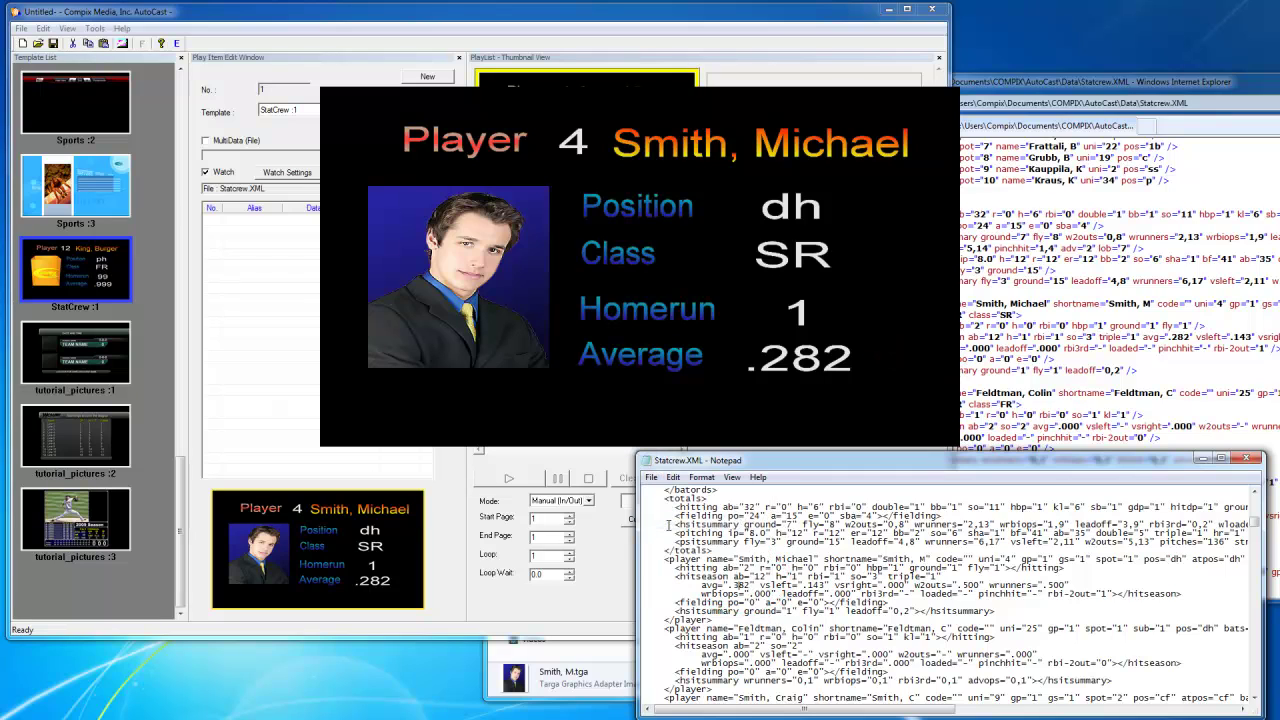